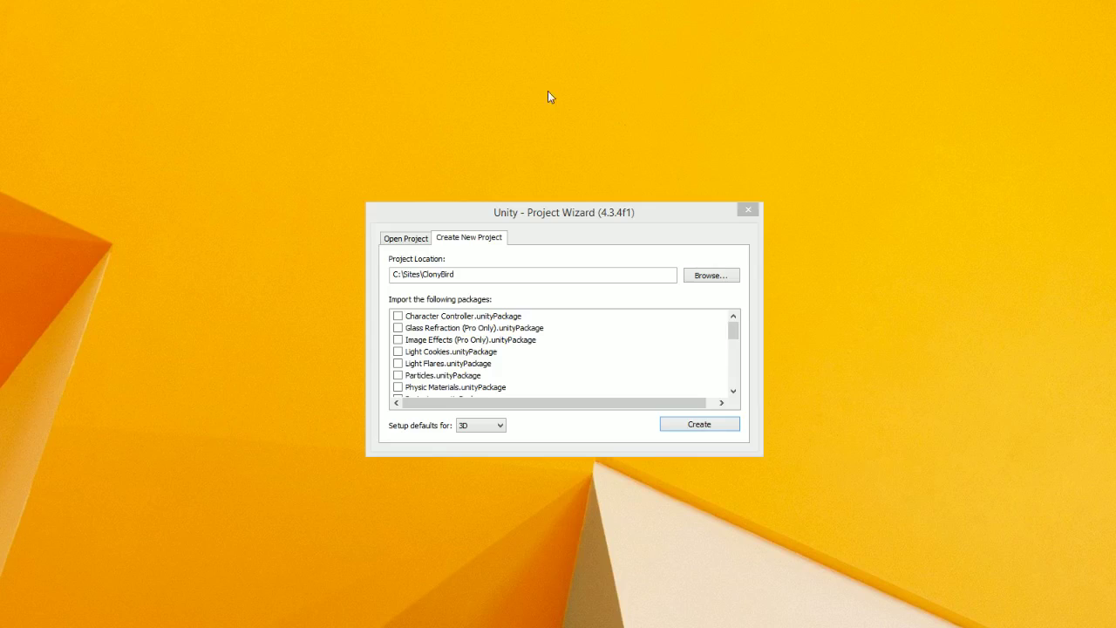
# - Create a new project at C:\Sites\ClonyBird with the defaults set up for 2D
pyautogui.click(602, 213)
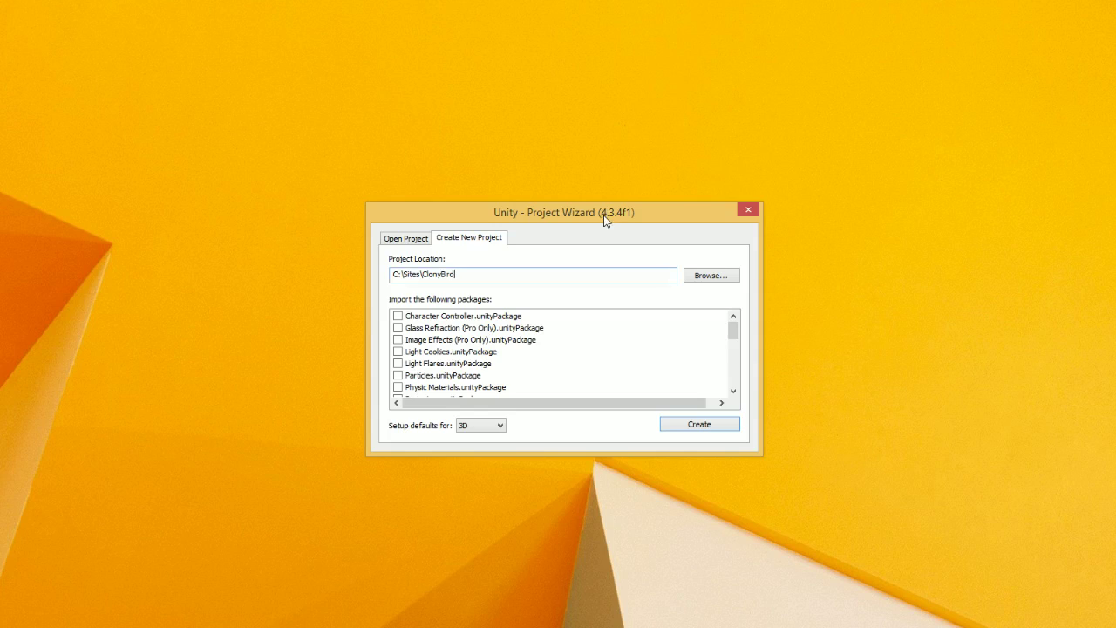
pyautogui.moveTo(605, 219); pyautogui.dragTo(594, 187)
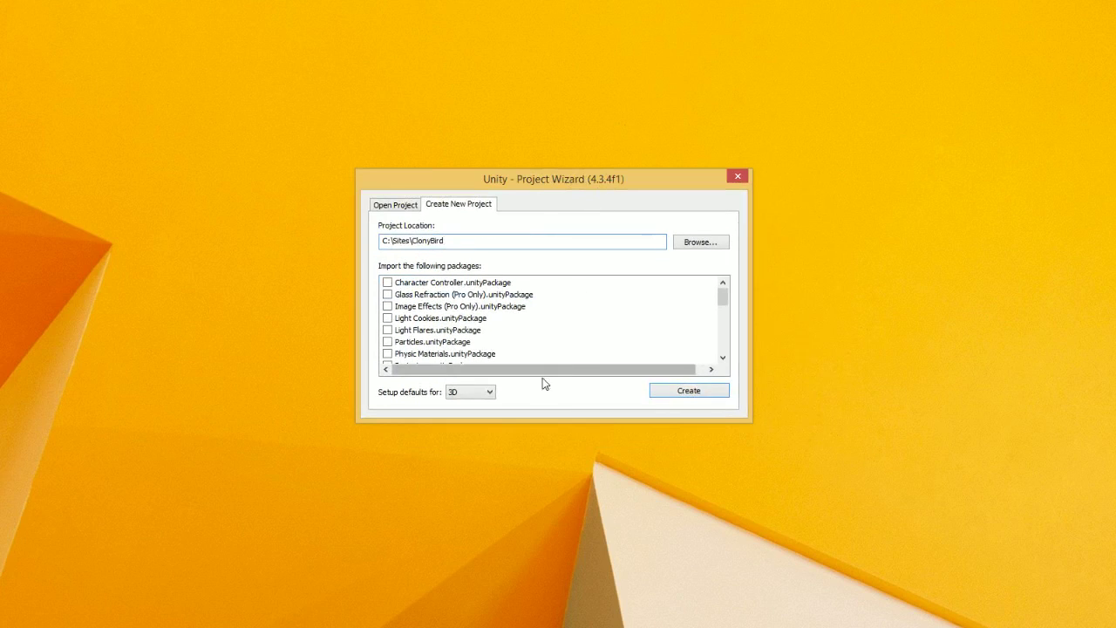
pyautogui.moveTo(507, 188); pyautogui.dragTo(486, 177)
pyautogui.moveTo(450, 231); pyautogui.dragTo(310, 224)
pyautogui.click(432, 384)
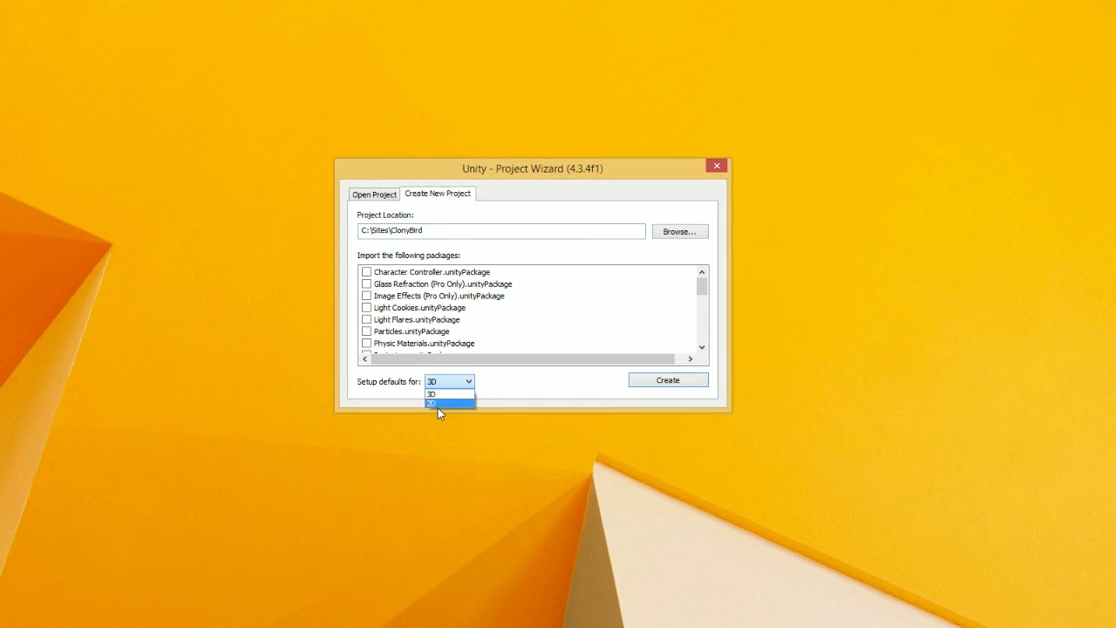
pyautogui.click(437, 404)
pyautogui.click(679, 385)
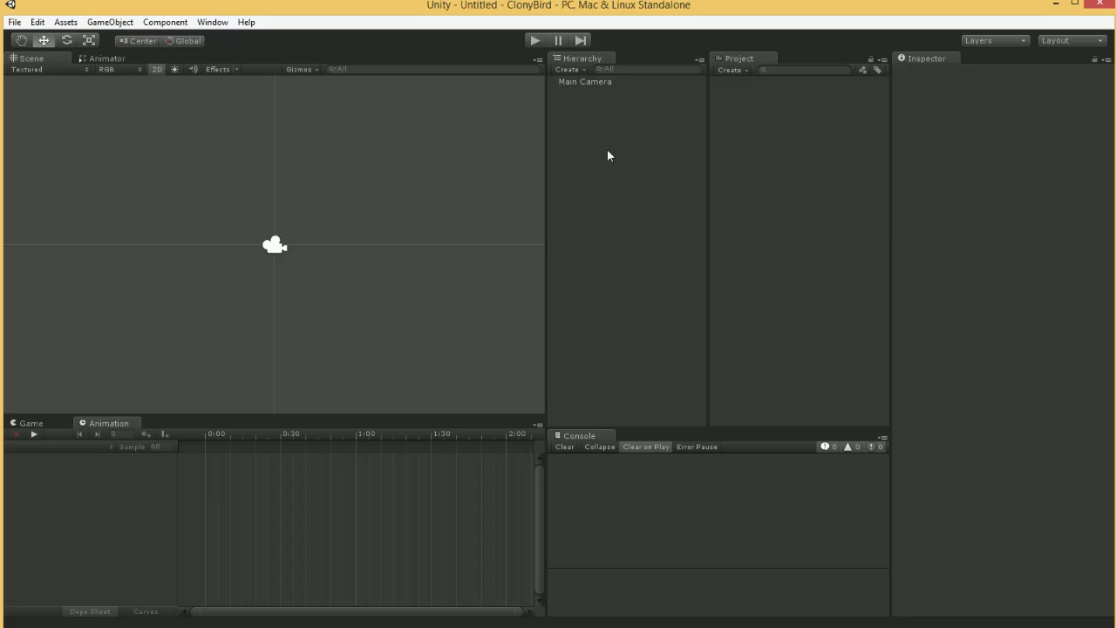
# - Explore the empty scene around the camera, switching 2D mode off to inspect it in 3D and back on
pyautogui.moveTo(228, 158)
pyautogui.mouseDown(button='middle')
pyautogui.moveTo(349, 112)
pyautogui.moveTo(321, 217)
pyautogui.moveTo(218, 151)
pyautogui.mouseUp(button='middle')
pyautogui.scroll(-5, 249, 187)
pyautogui.moveTo(341, 197)
pyautogui.mouseDown(button='middle')
pyautogui.moveTo(481, 180)
pyautogui.moveTo(335, 200)
pyautogui.mouseUp(button='middle')
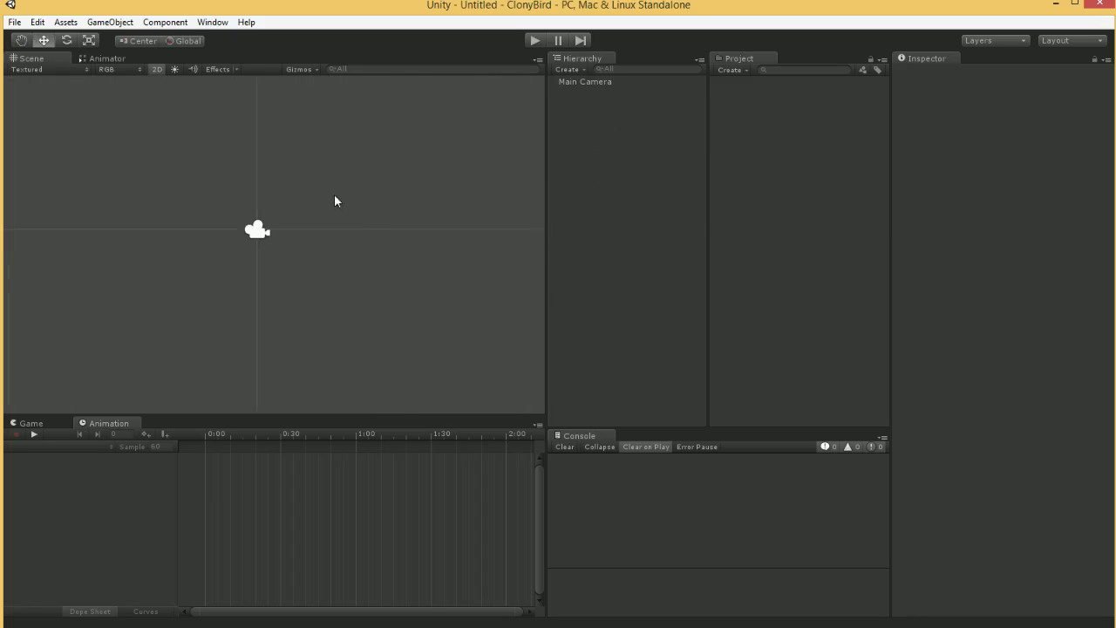
pyautogui.click(157, 71)
pyautogui.moveTo(269, 167); pyautogui.dragTo(141, 177, button='right')
pyautogui.keyDown('alt'); pyautogui.moveTo(140, 178); pyautogui.dragTo(375, 287); pyautogui.keyUp('alt')
pyautogui.click(156, 69)
pyautogui.moveTo(201, 192); pyautogui.dragTo(343, 217, button='middle')
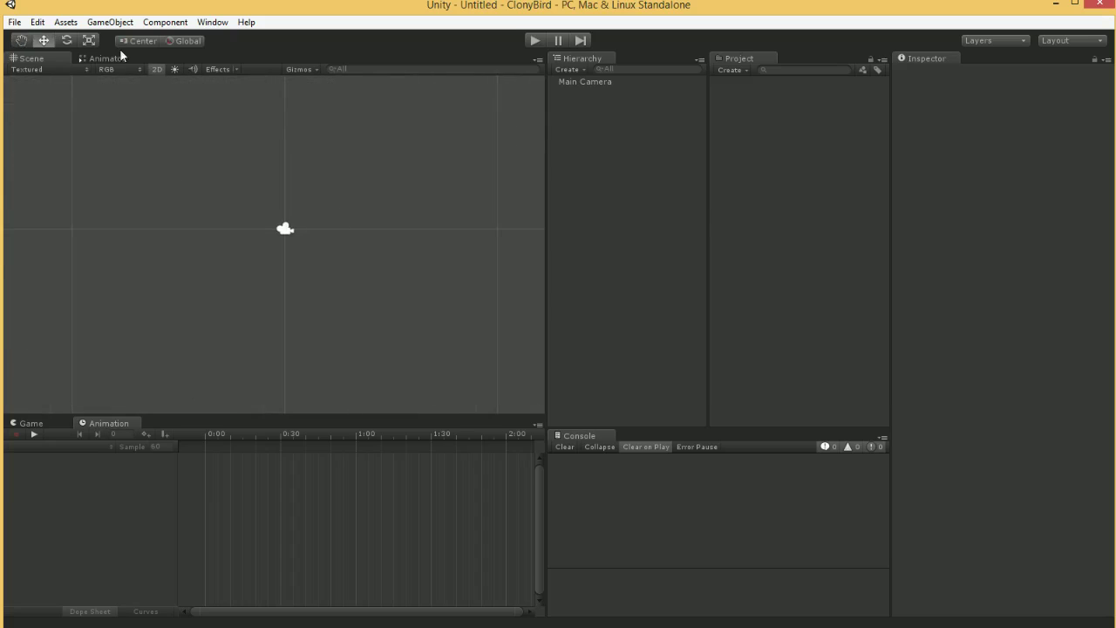
# - Select the Main Camera and try the 2 by 3, 4 Split, Tall and Wide window layouts in turn
pyautogui.click(585, 81)
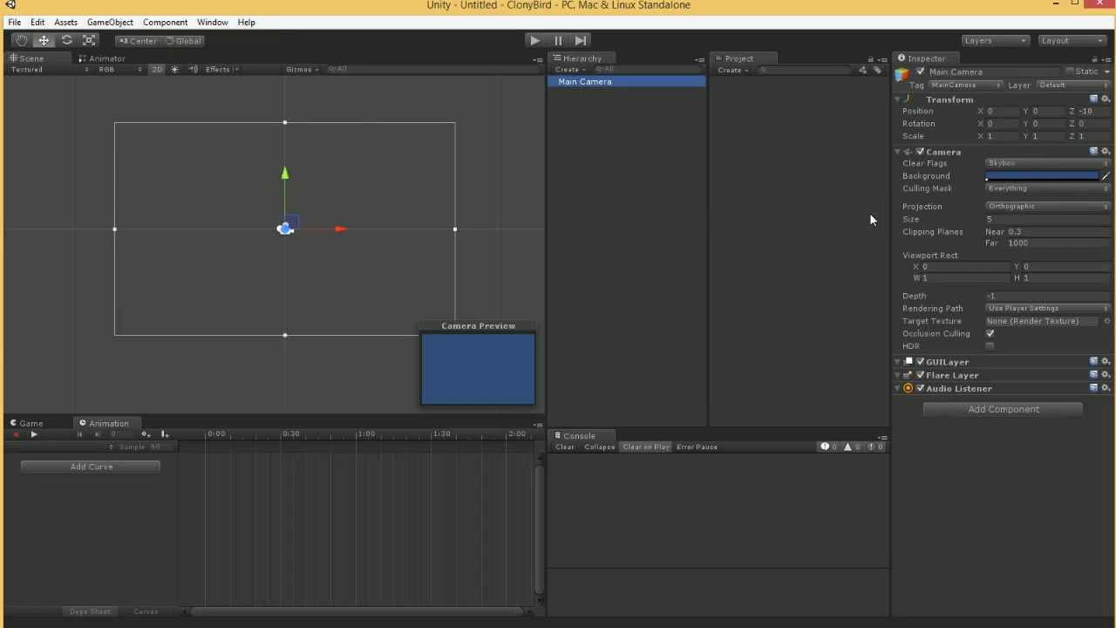
pyautogui.click(993, 41)
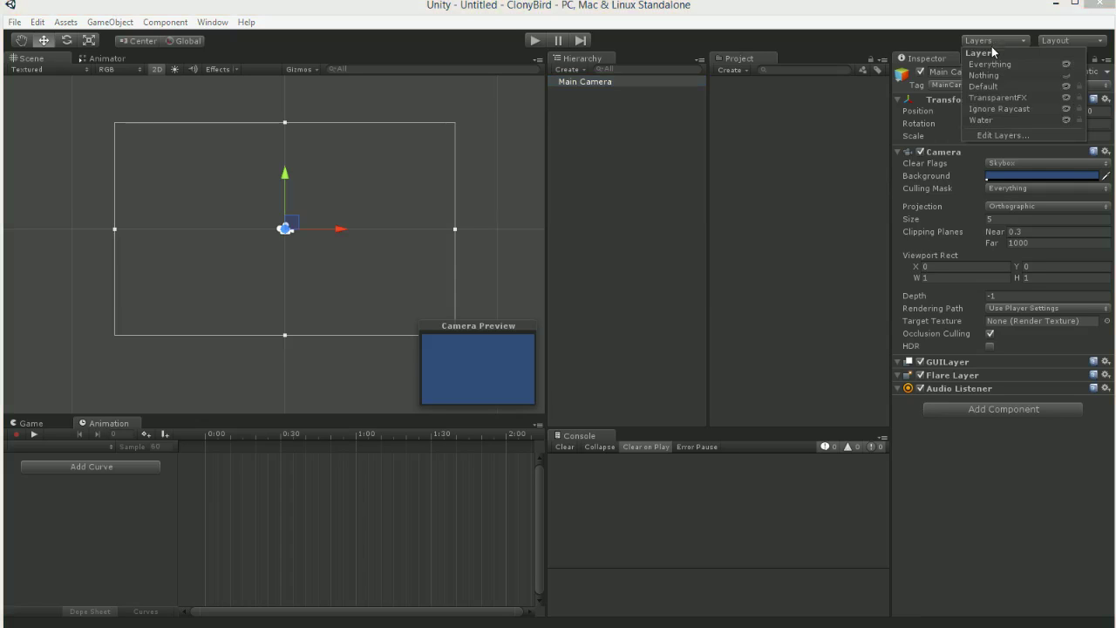
pyautogui.click(1071, 40)
pyautogui.click(1066, 56)
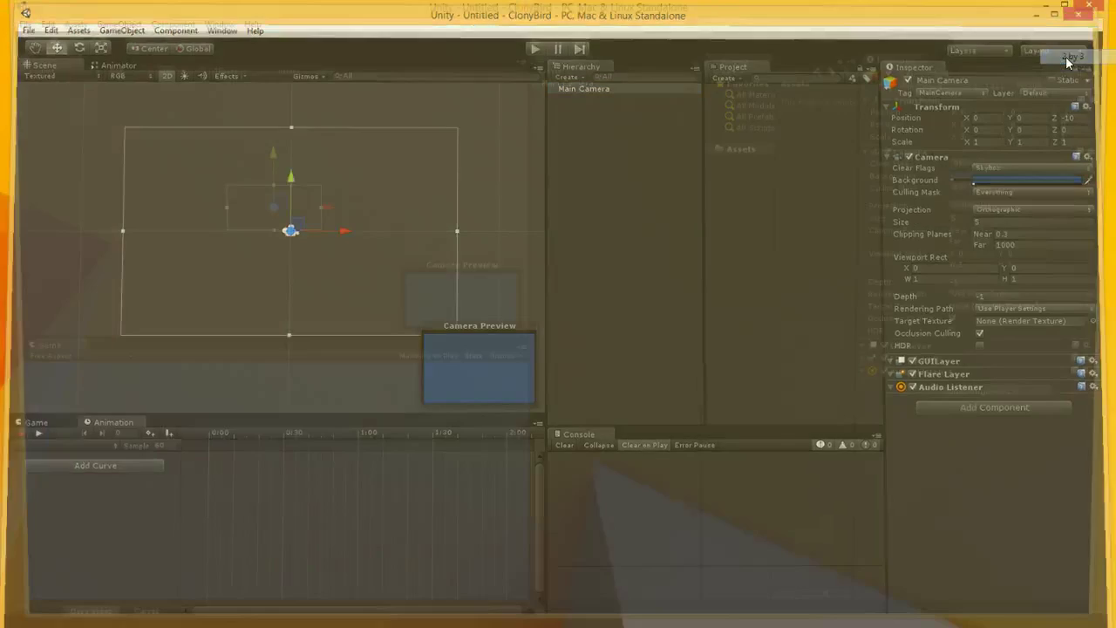
pyautogui.click(1060, 42)
pyautogui.click(1064, 69)
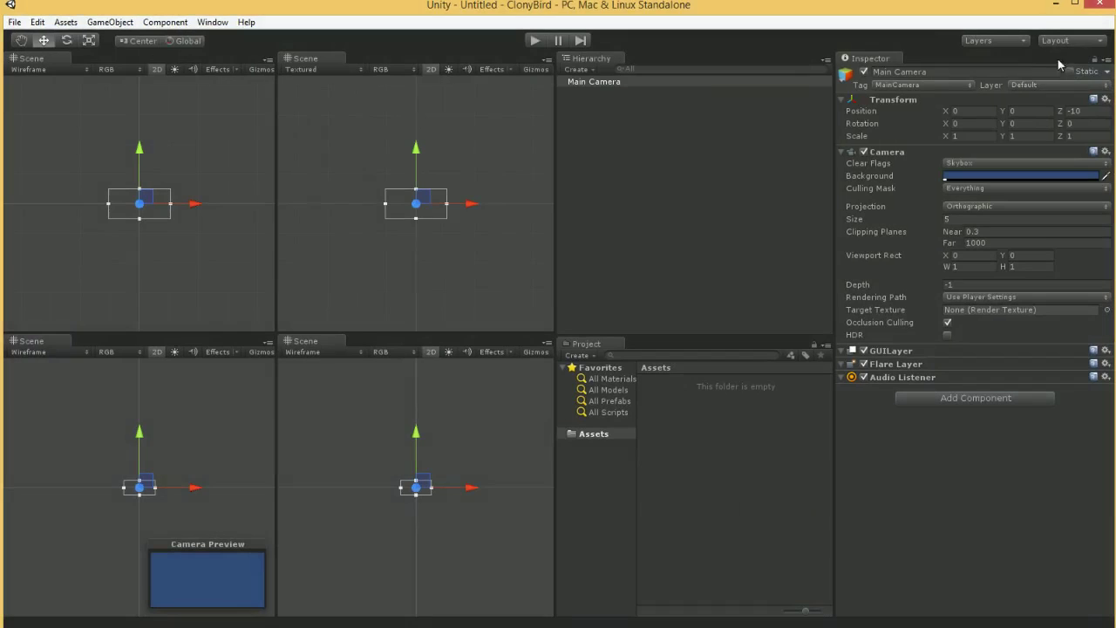
pyautogui.click(1051, 41)
pyautogui.click(1060, 95)
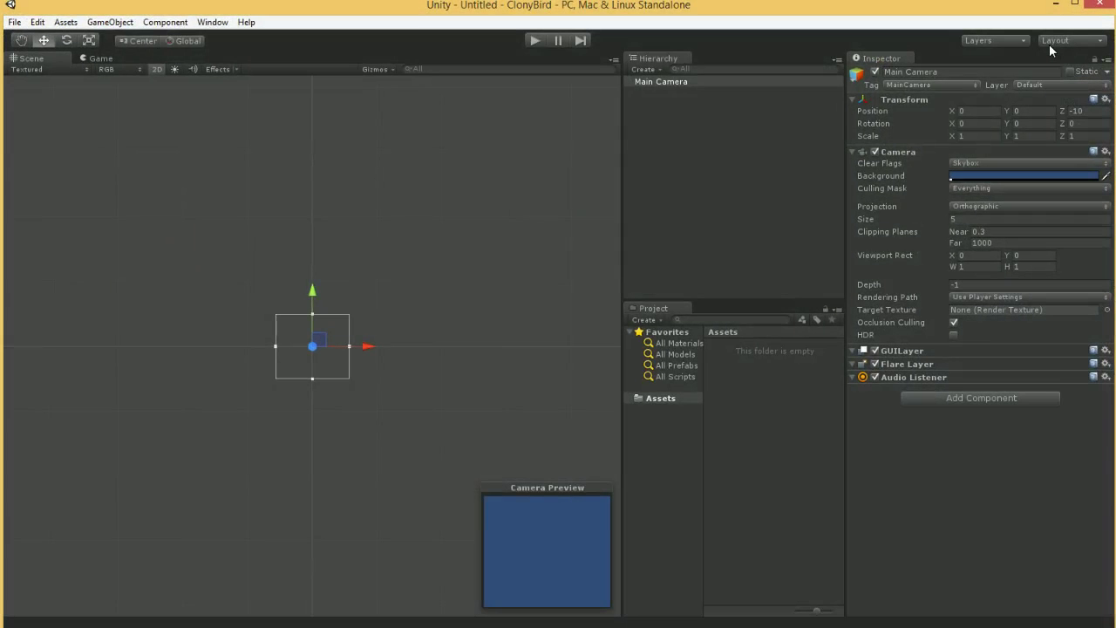
pyautogui.click(1049, 44)
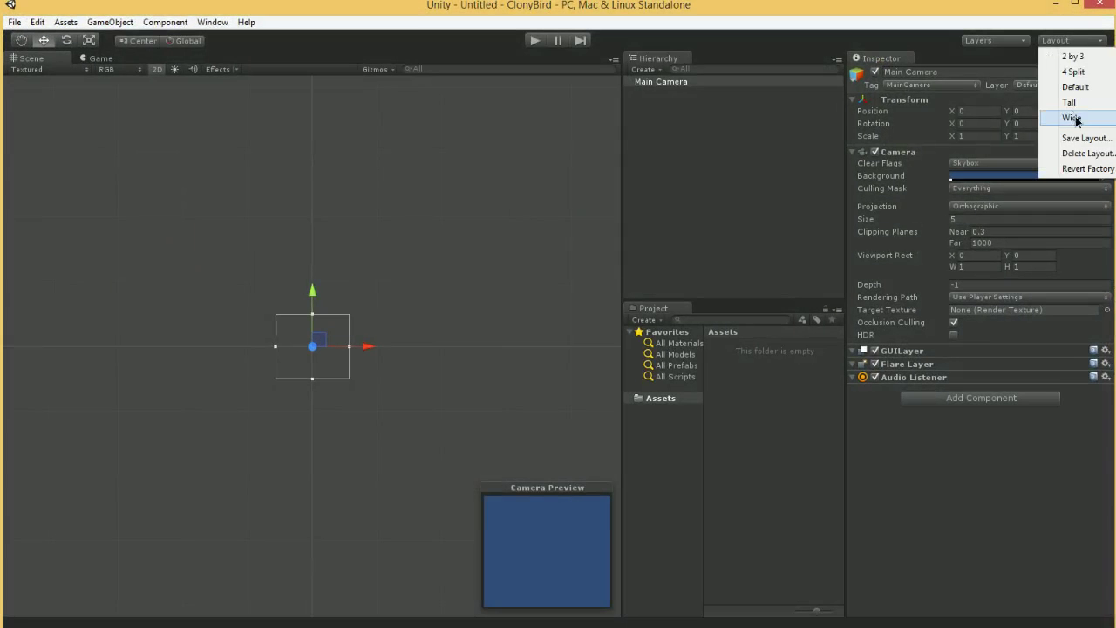
pyautogui.click(1066, 109)
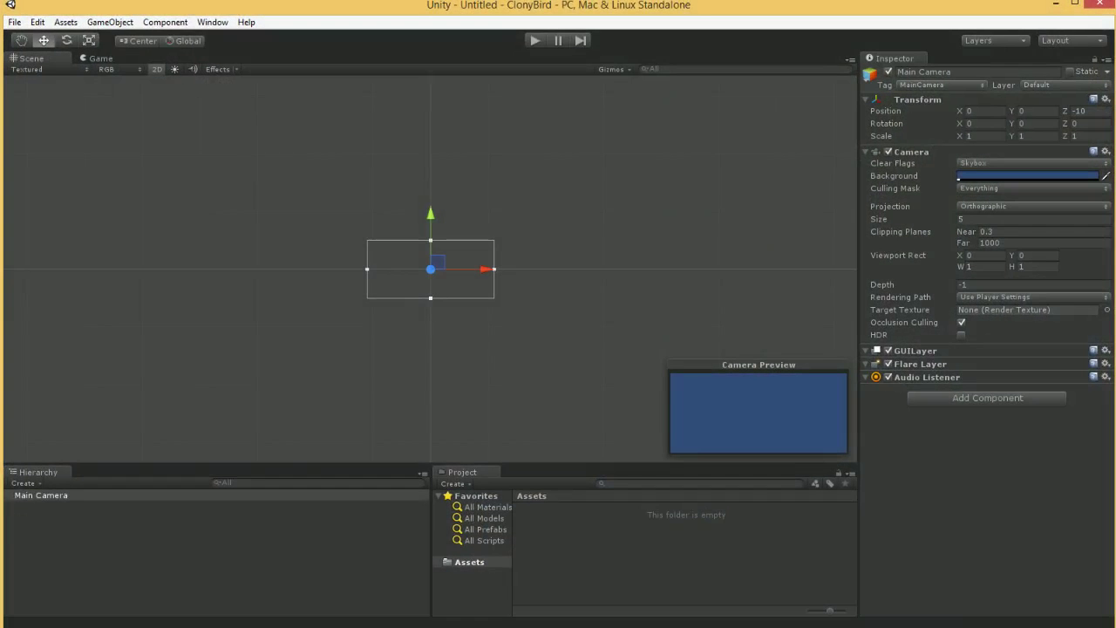
# - Switch the editor's window layout to Tall
pyautogui.click(1058, 42)
pyautogui.click(1071, 117)
pyautogui.click(1076, 42)
pyautogui.click(1069, 102)
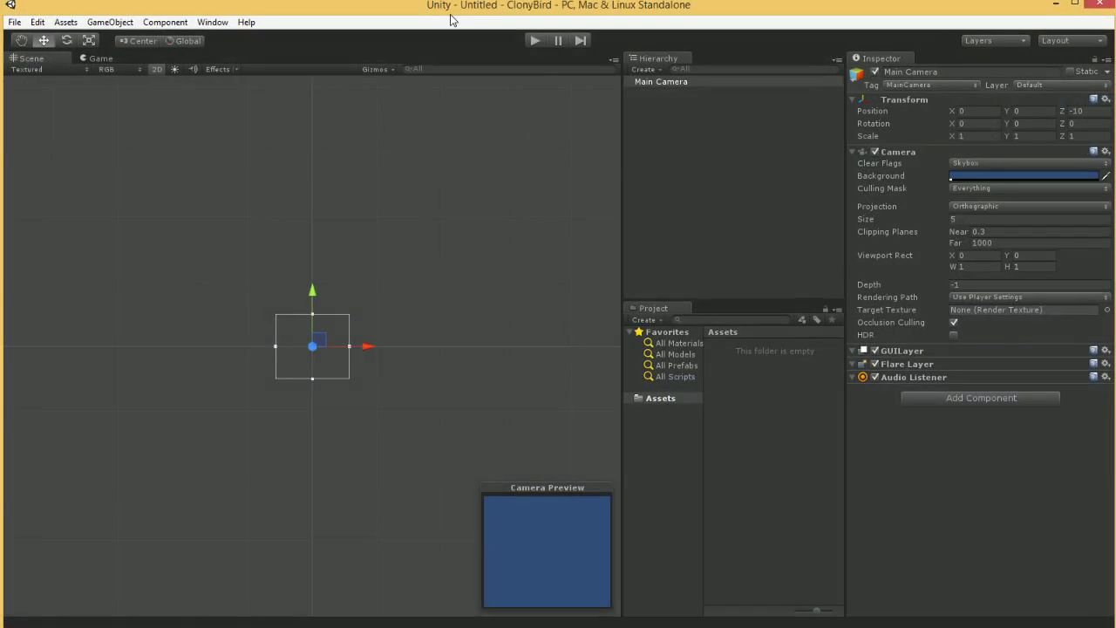
# - Compare the Game view with the Scene view and return to the Scene view
pyautogui.click(92, 58)
pyautogui.click(21, 61)
pyautogui.click(97, 69)
pyautogui.click(97, 61)
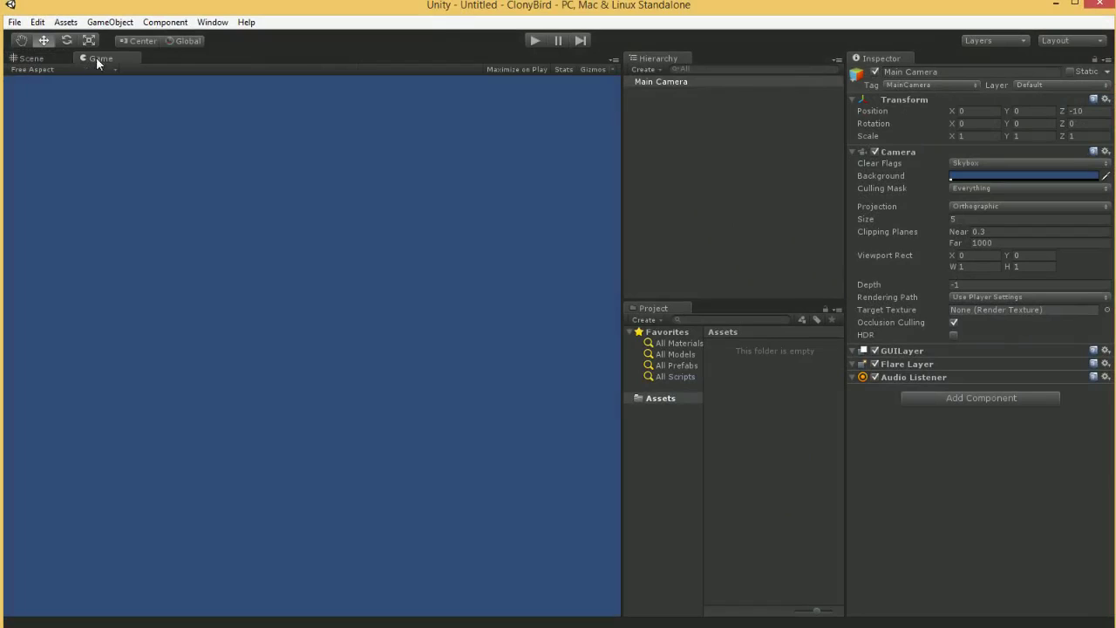
pyautogui.click(11, 57)
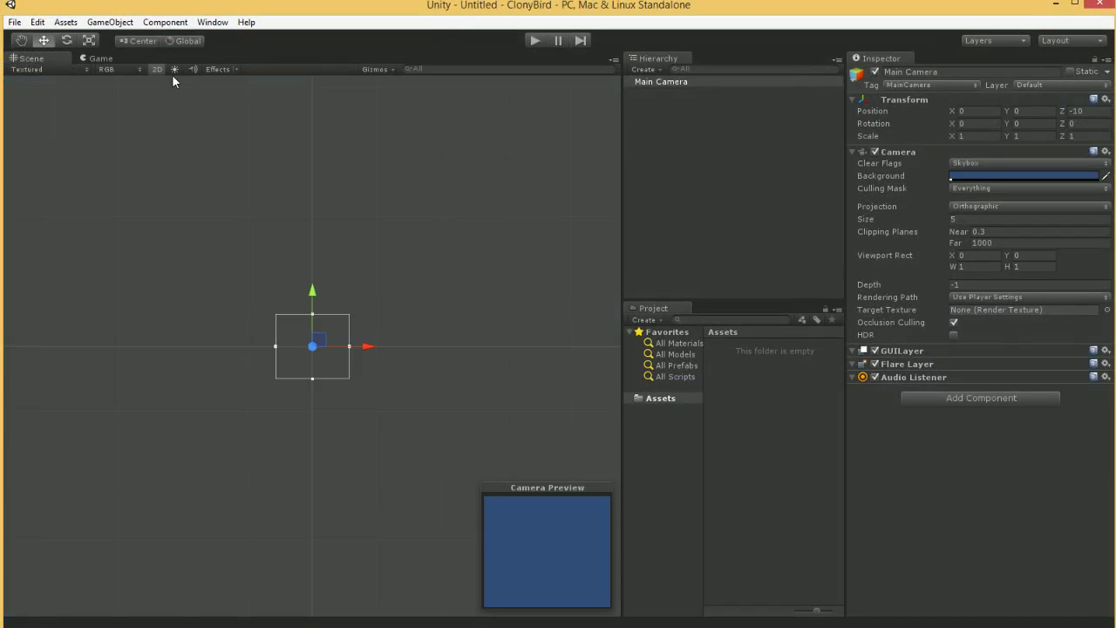
# - Look over the sprite sheet in Photoshop and import clony_bird_sprites into the Unity project's Assets folder
pyautogui.click(670, 627)
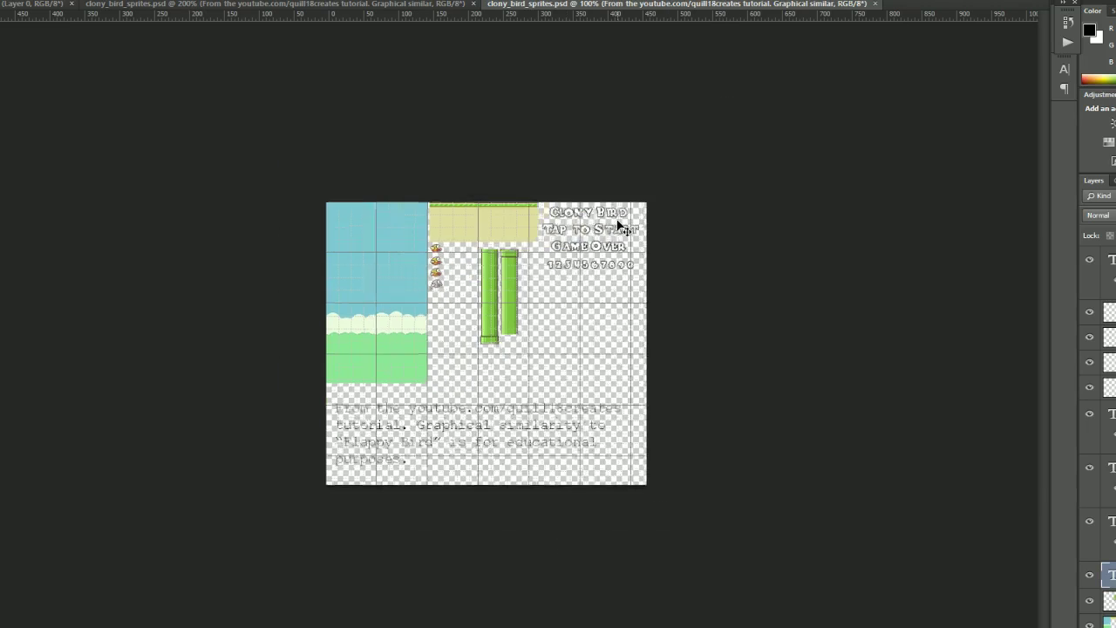
pyautogui.hotkey('ctrl', '0')
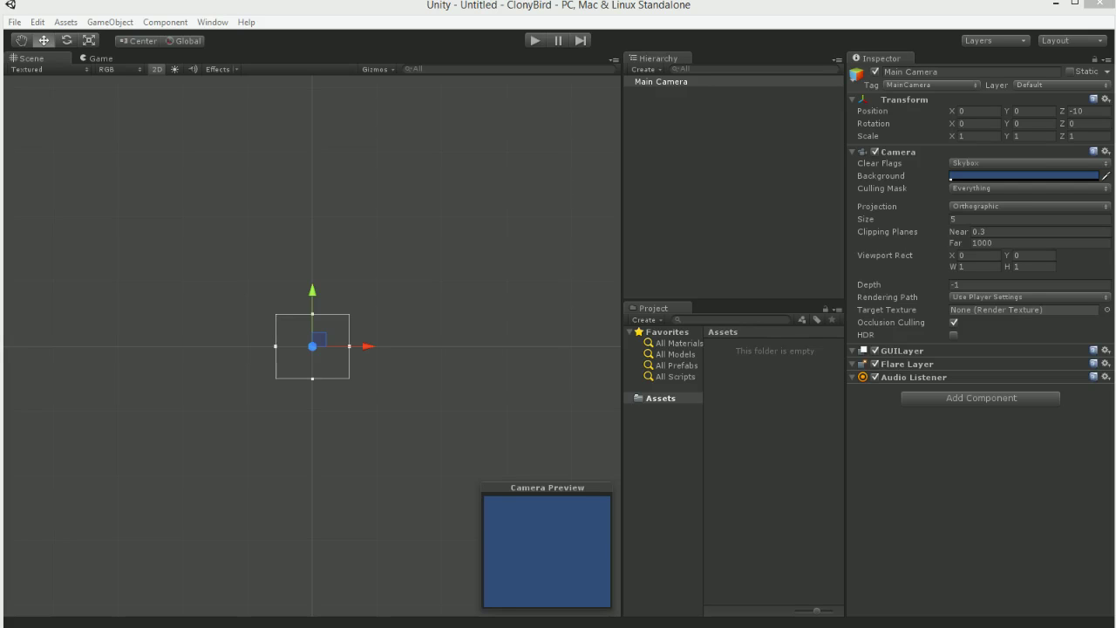
pyautogui.moveTo(186, 269); pyautogui.dragTo(760, 445)
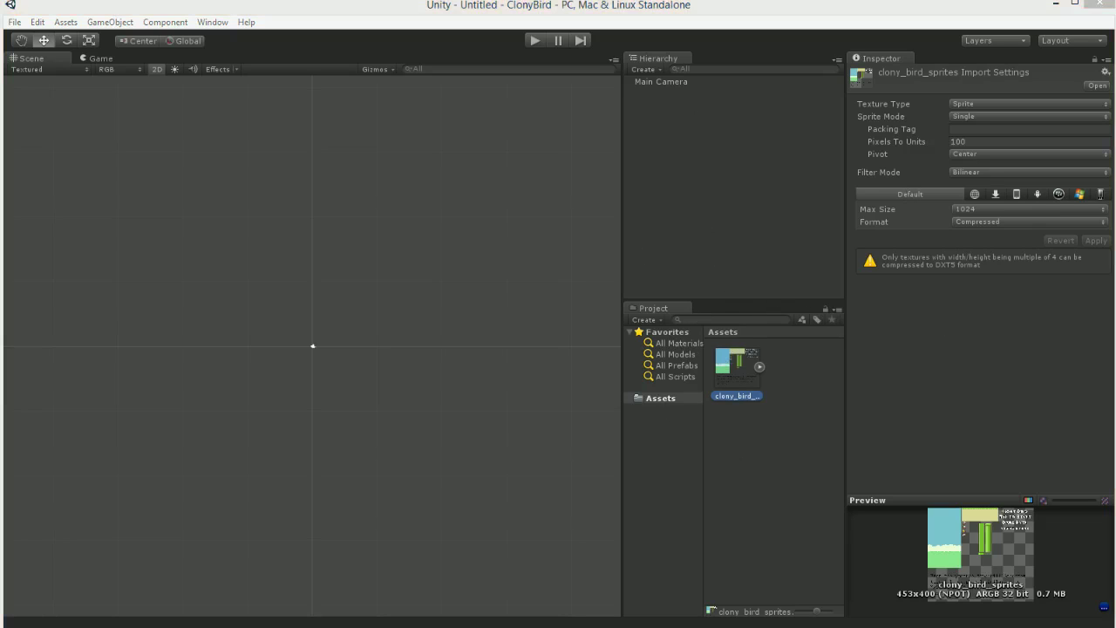
pyautogui.click(658, 201)
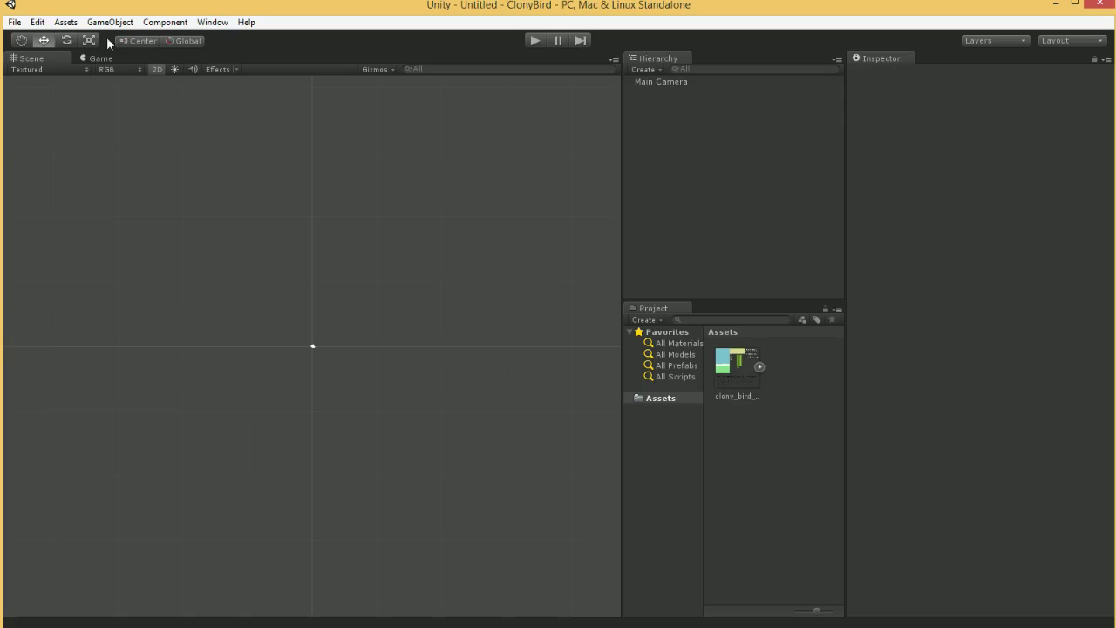
# - Dock the Game view below a widened Scene view and show the project assets in the one-column layout
pyautogui.moveTo(96, 58); pyautogui.dragTo(132, 571)
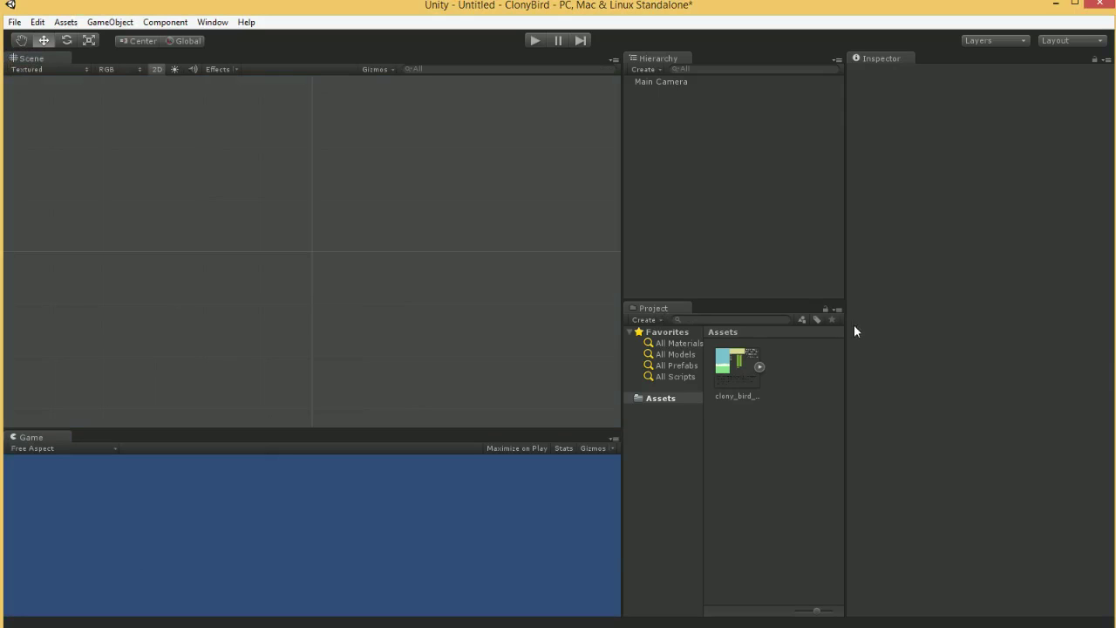
pyautogui.click(837, 310)
pyautogui.click(889, 324)
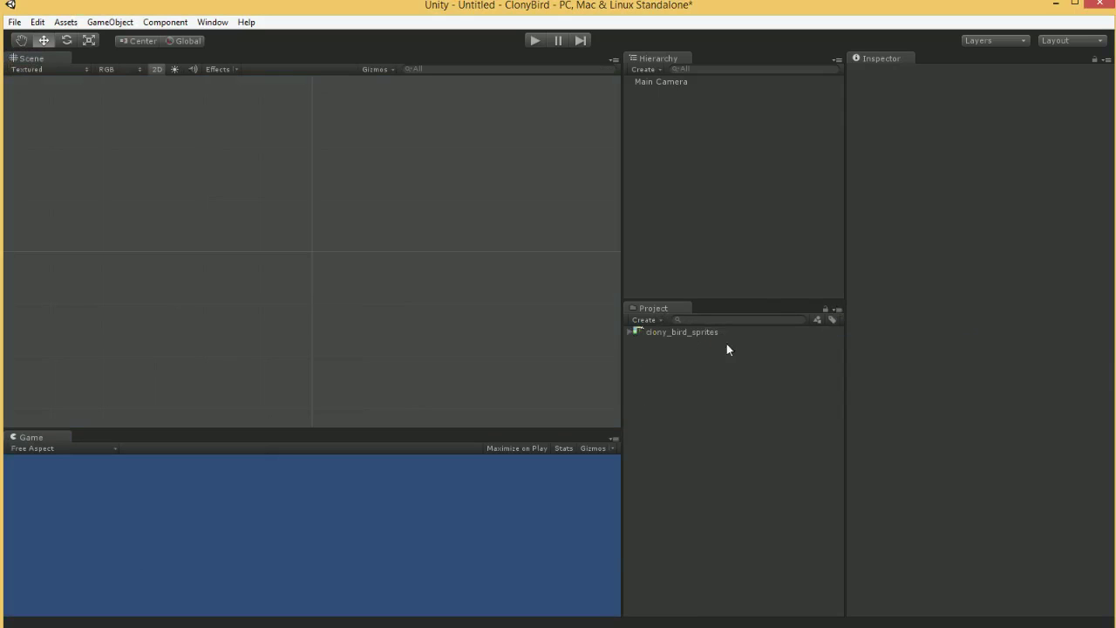
pyautogui.moveTo(620, 356); pyautogui.dragTo(698, 359)
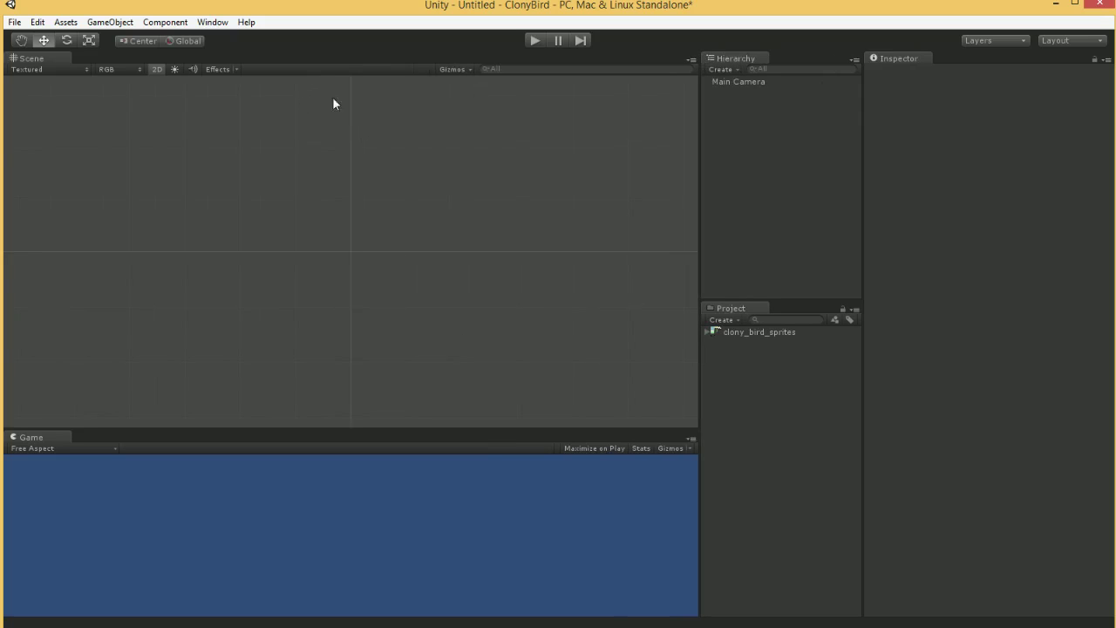
# - Try the Texture type on clony_bird_sprites and set its texture type back to Sprite
pyautogui.click(729, 333)
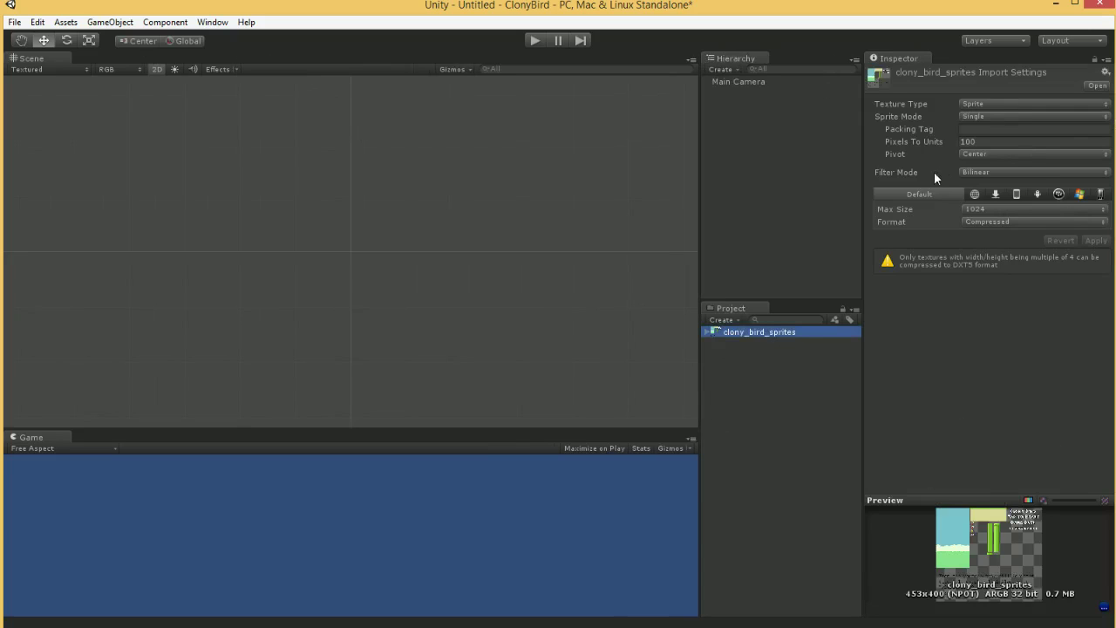
pyautogui.click(1016, 102)
pyautogui.click(1003, 115)
pyautogui.click(990, 104)
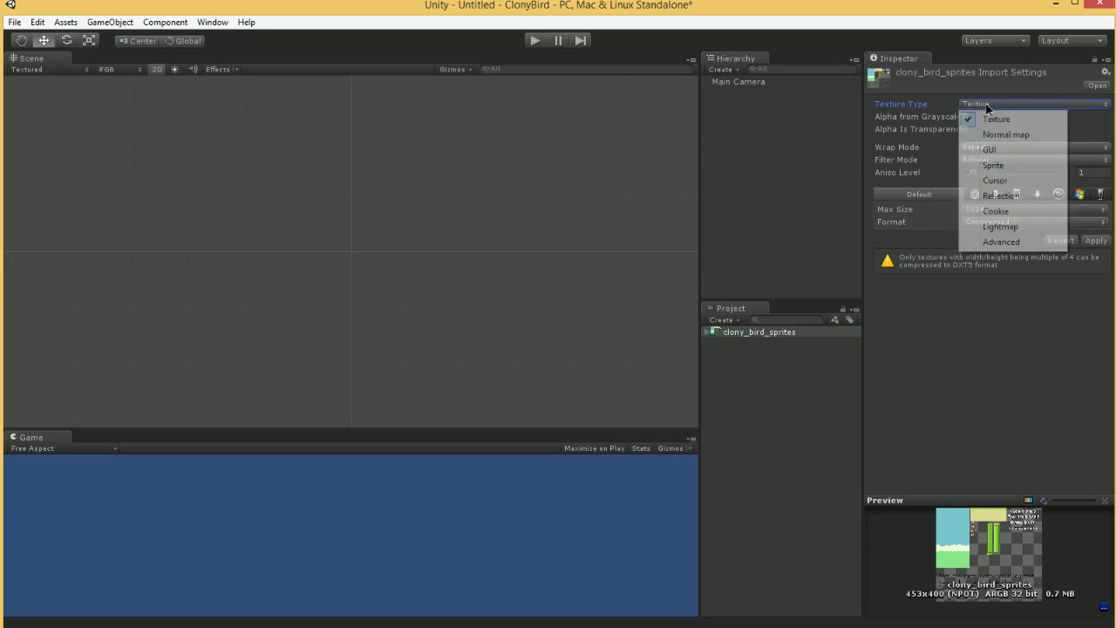
pyautogui.click(995, 163)
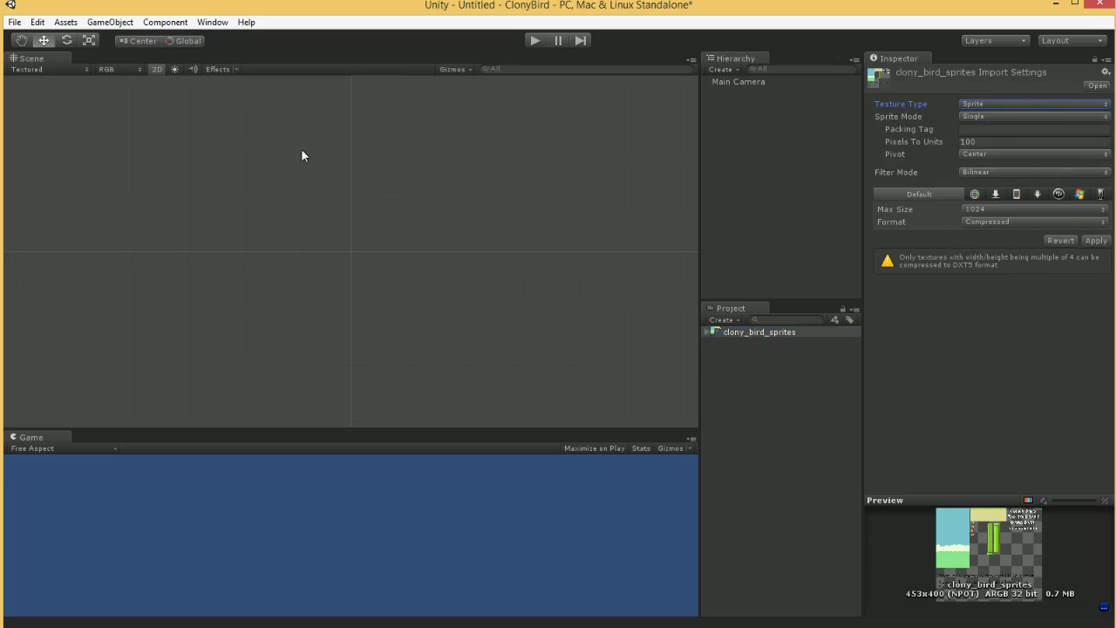
# - Set the sprite mode of clony_bird_sprites to Multiple and open it in the Sprite Editor
pyautogui.click(975, 118)
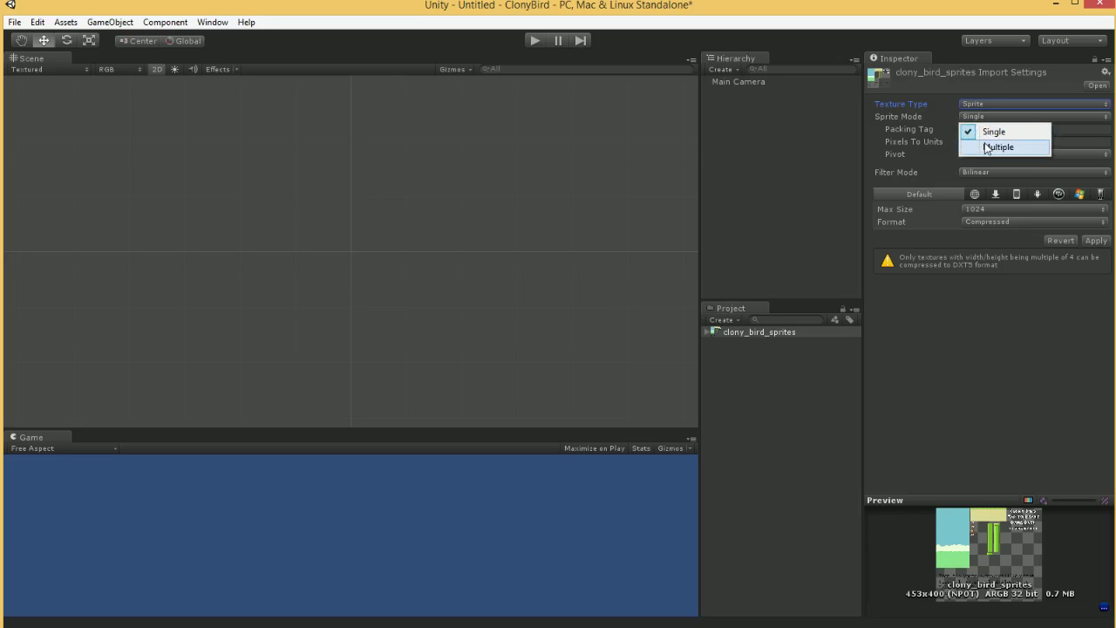
pyautogui.click(988, 148)
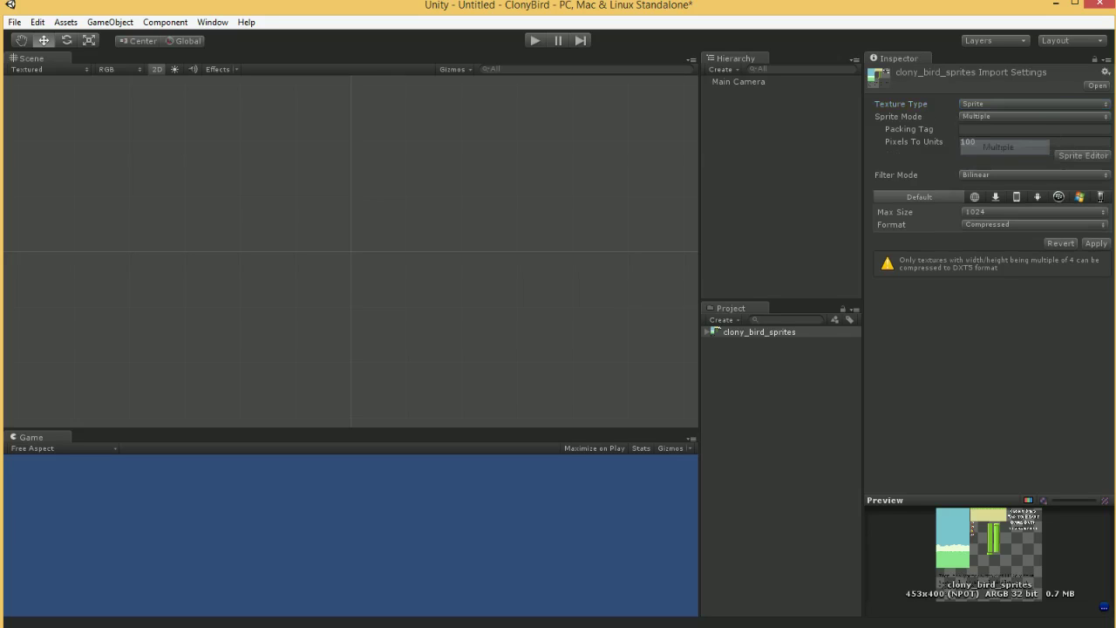
pyautogui.click(1081, 156)
pyautogui.moveTo(774, 132); pyautogui.dragTo(684, 95)
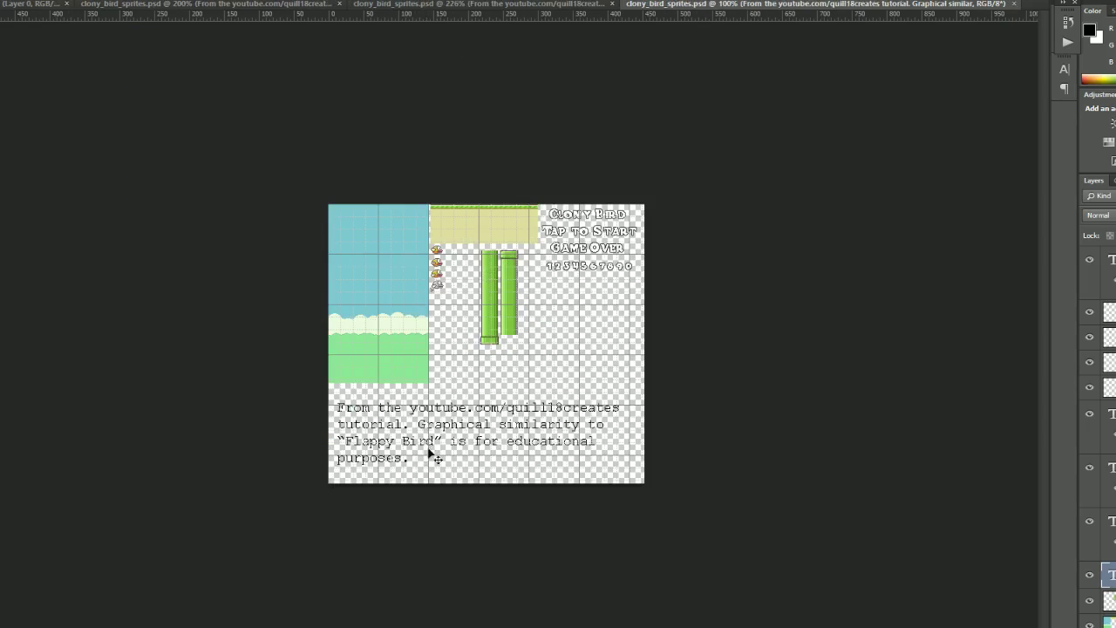
# - In Photoshop, add a new layer to clony_bird_sprites.psd and place it directly below the tutorial note's text layer
pyautogui.hotkey('ctrl', '+')
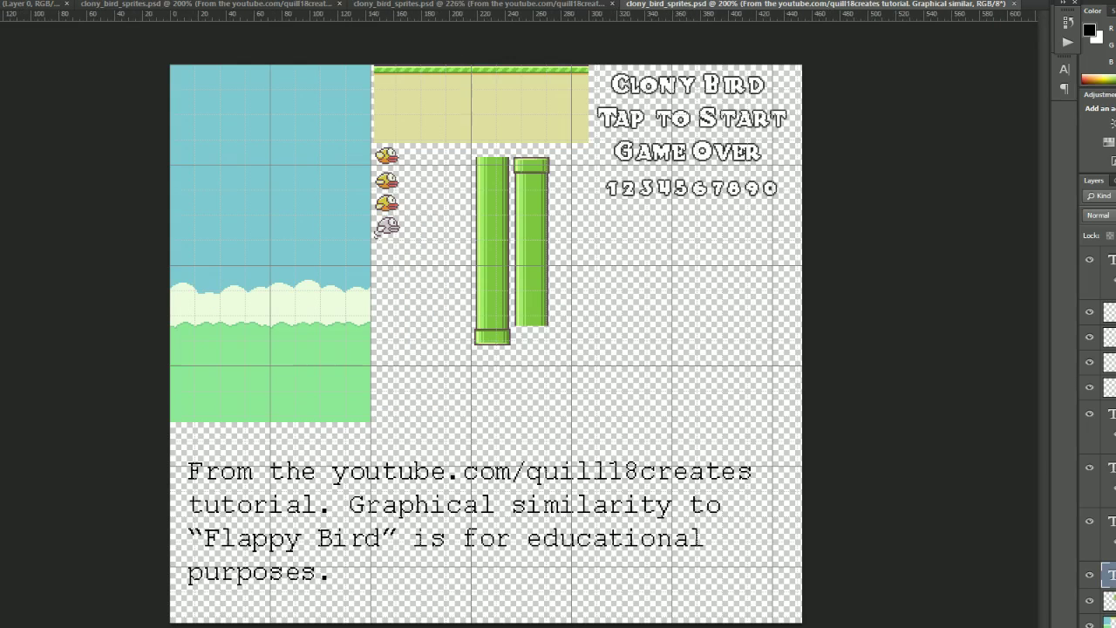
pyautogui.hotkey('ctrl', 'alt', 'shift', 'n')
pyautogui.moveTo(1110, 576); pyautogui.dragTo(1110, 613)
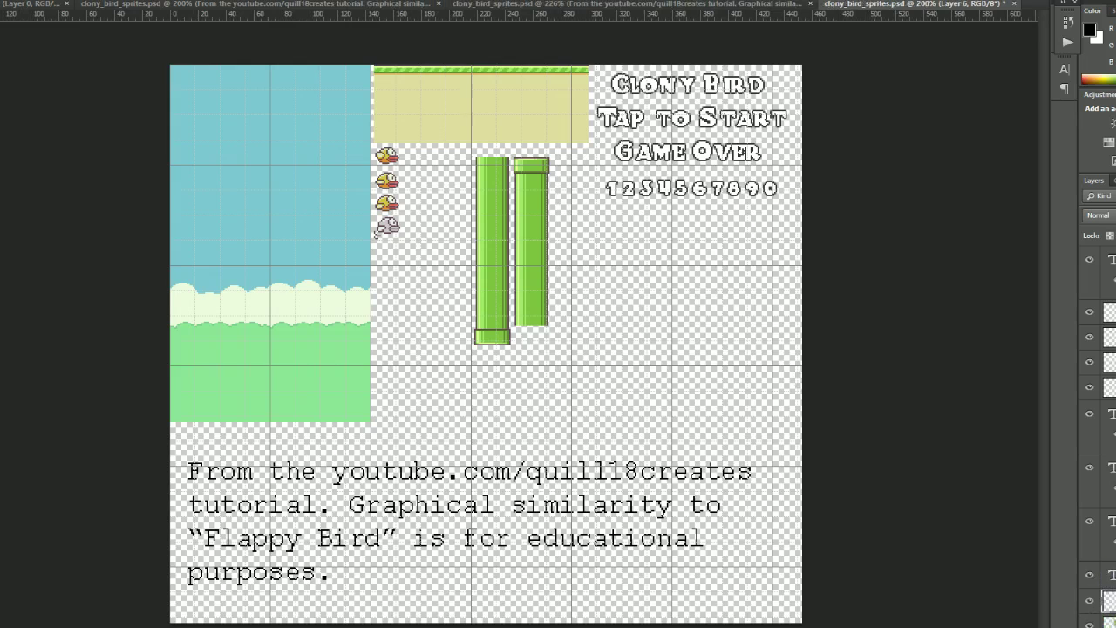
# - Fill a rectangular selection around the tutorial note with bright red on the new layer
pyautogui.click(0, 375)
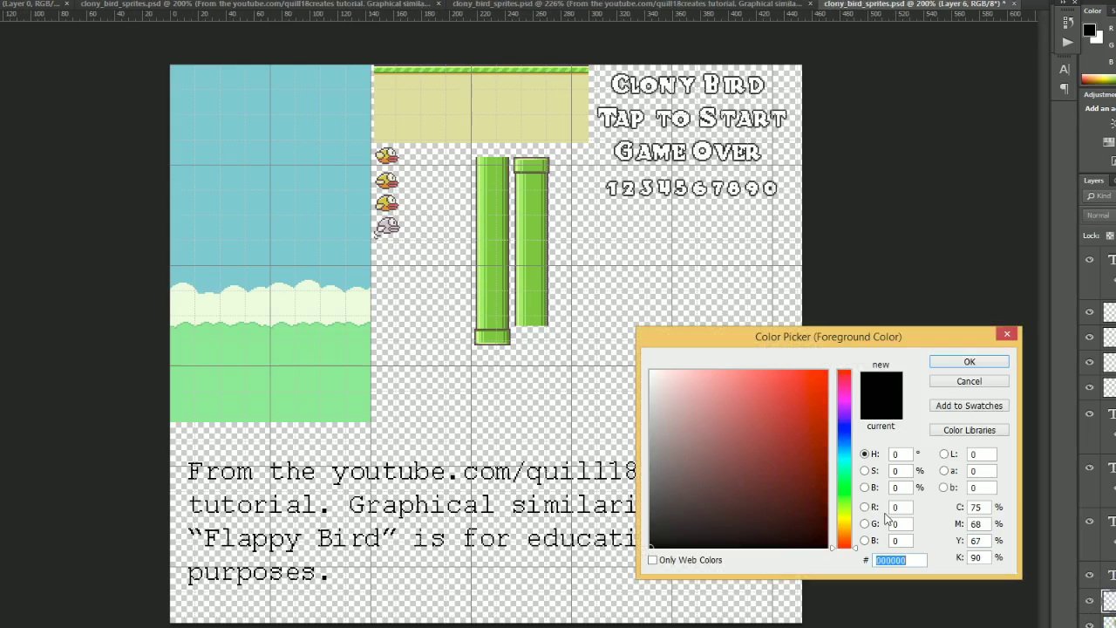
pyautogui.moveTo(785, 457); pyautogui.dragTo(829, 370)
pyautogui.click(969, 361)
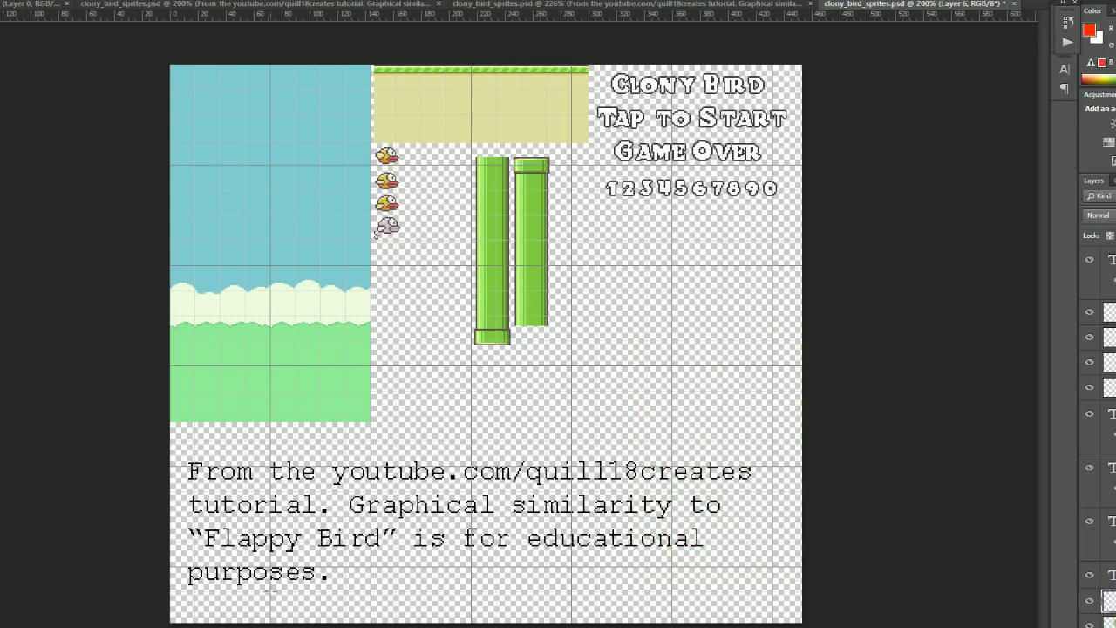
pyautogui.moveTo(185, 455); pyautogui.dragTo(755, 590)
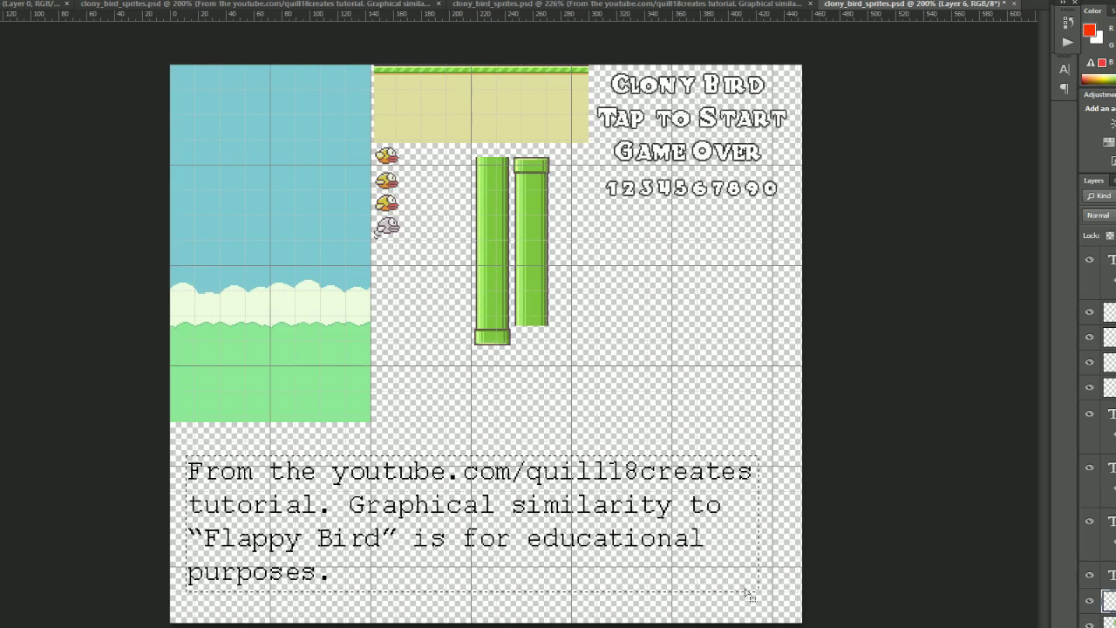
pyautogui.hotkey('alt', 'BackSpace')
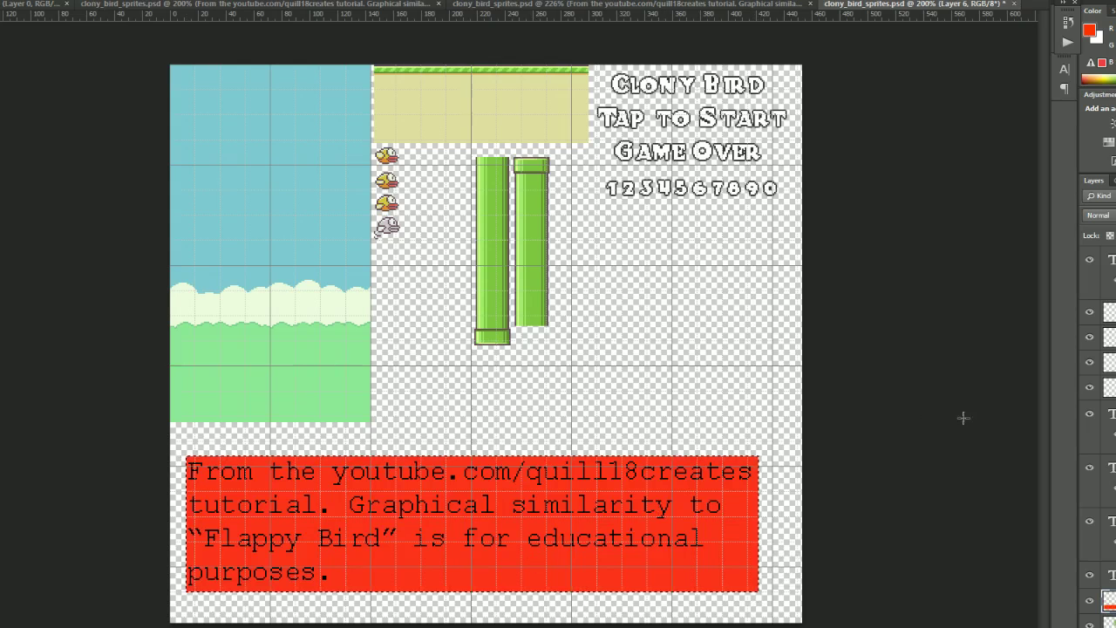
# - Save the edited clony_bird_sprites.psd and, back in Unity, reopen the Sprite Editor with the updated sheet
pyautogui.hotkey('ctrl', 's')
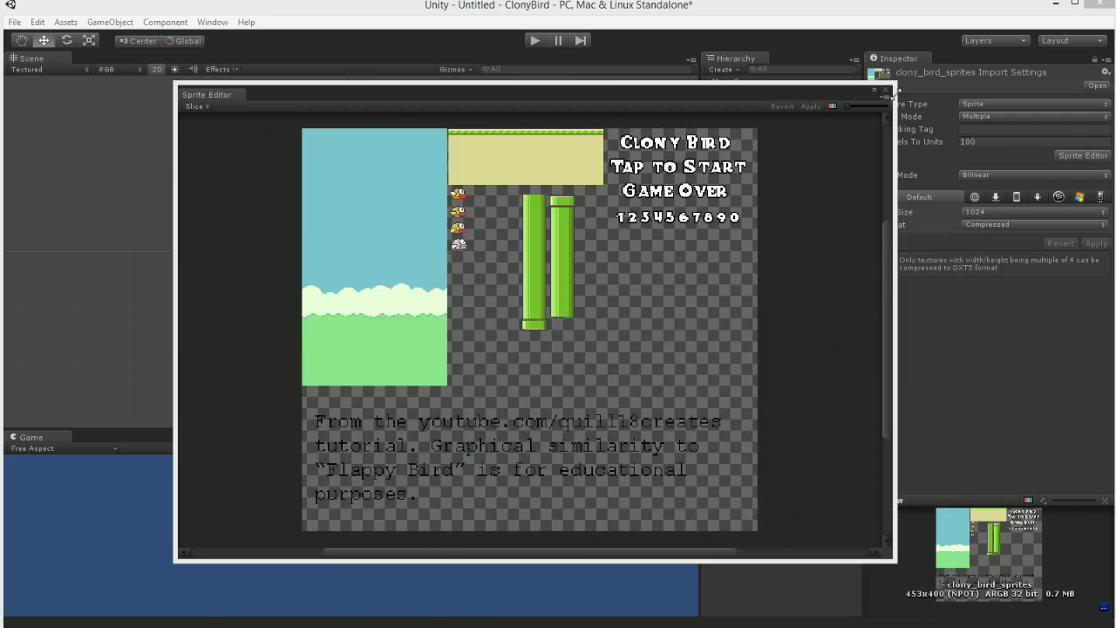
pyautogui.click(887, 91)
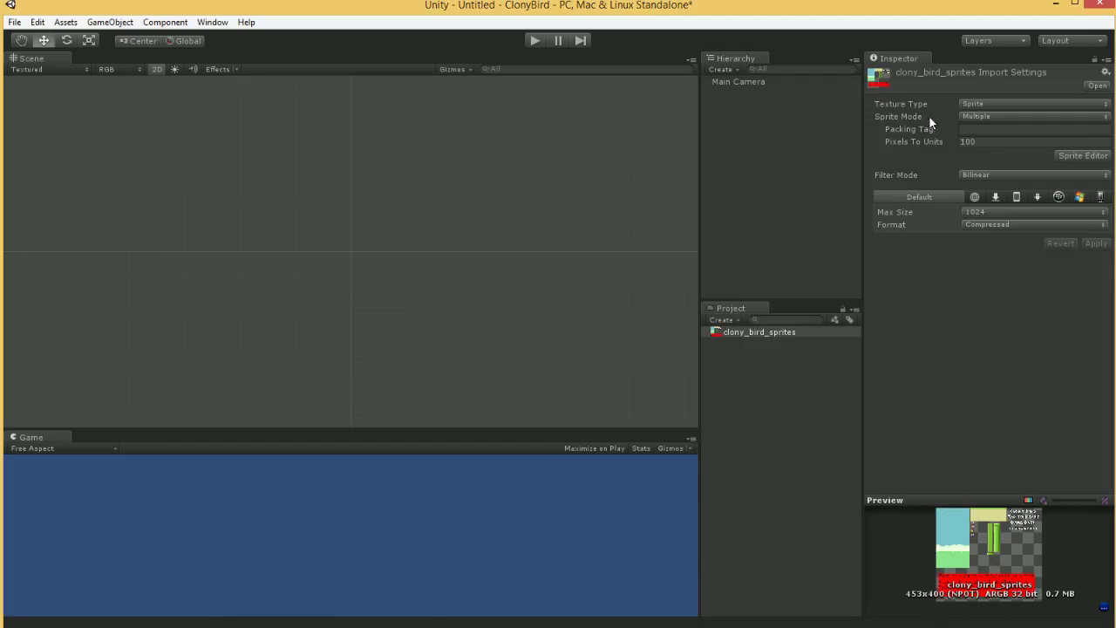
pyautogui.click(1087, 156)
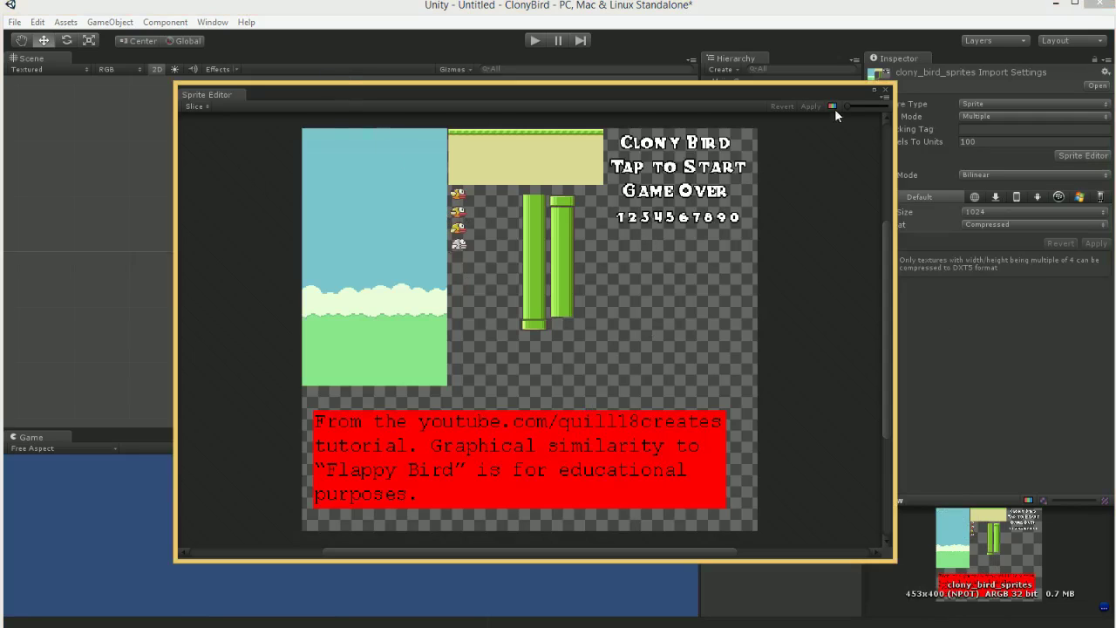
# - Draw a sprite rectangle of about 20 by 14 px by hand around the topmost bird
pyautogui.moveTo(846, 103); pyautogui.dragTo(858, 105)
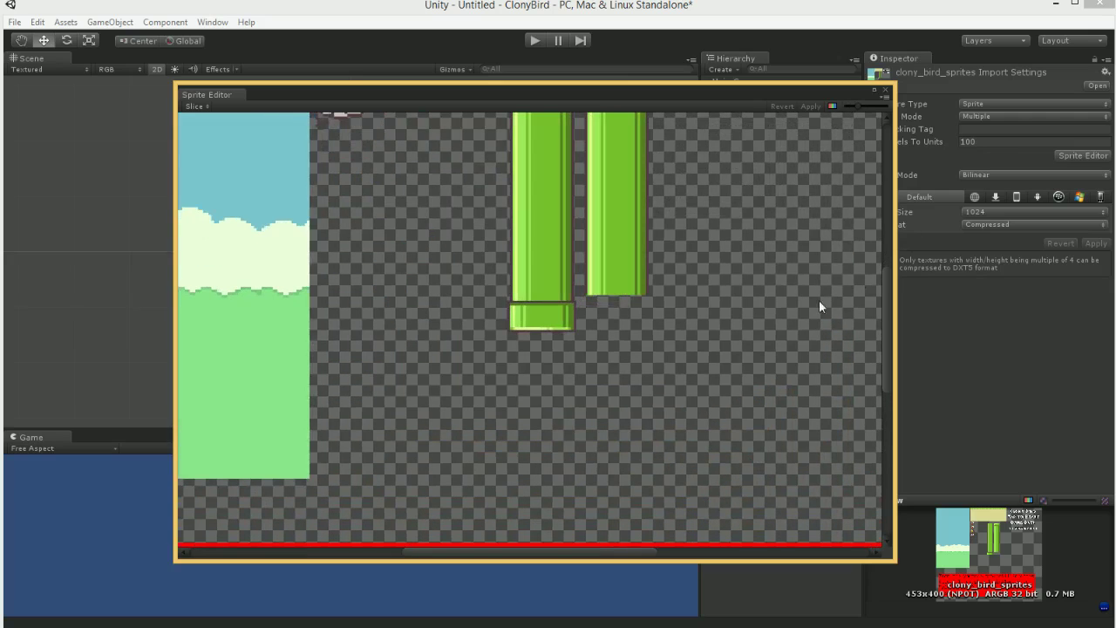
pyautogui.moveTo(487, 236); pyautogui.dragTo(615, 463, button='middle')
pyautogui.moveTo(563, 314); pyautogui.dragTo(617, 287, button='middle')
pyautogui.scroll(3, 617, 287)
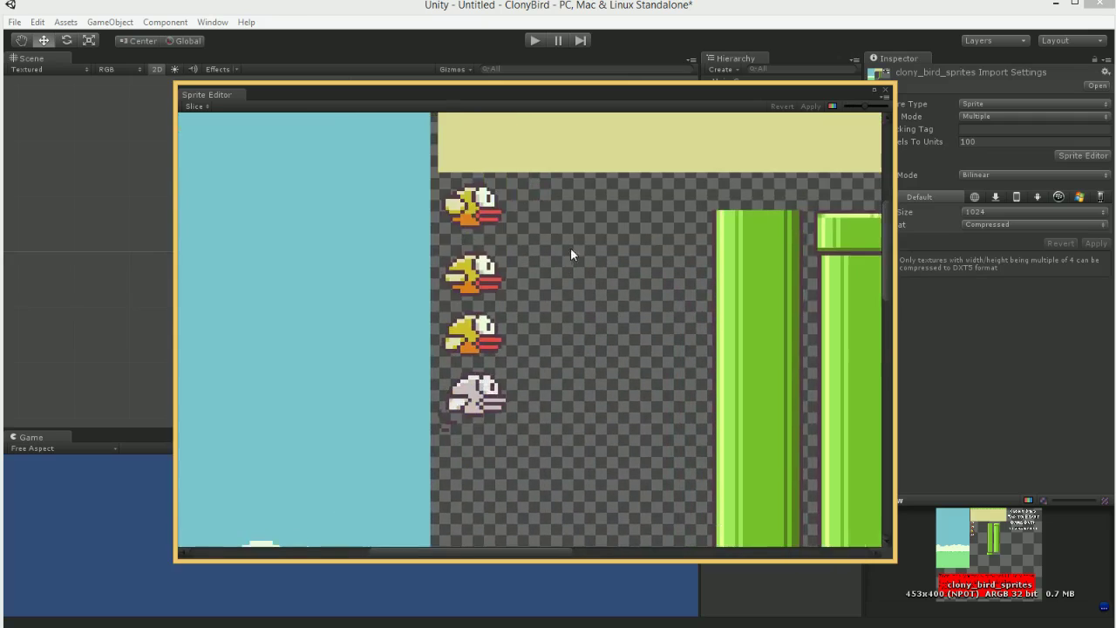
pyautogui.moveTo(565, 237); pyautogui.dragTo(612, 296, button='middle')
pyautogui.moveTo(489, 243); pyautogui.dragTo(562, 293)
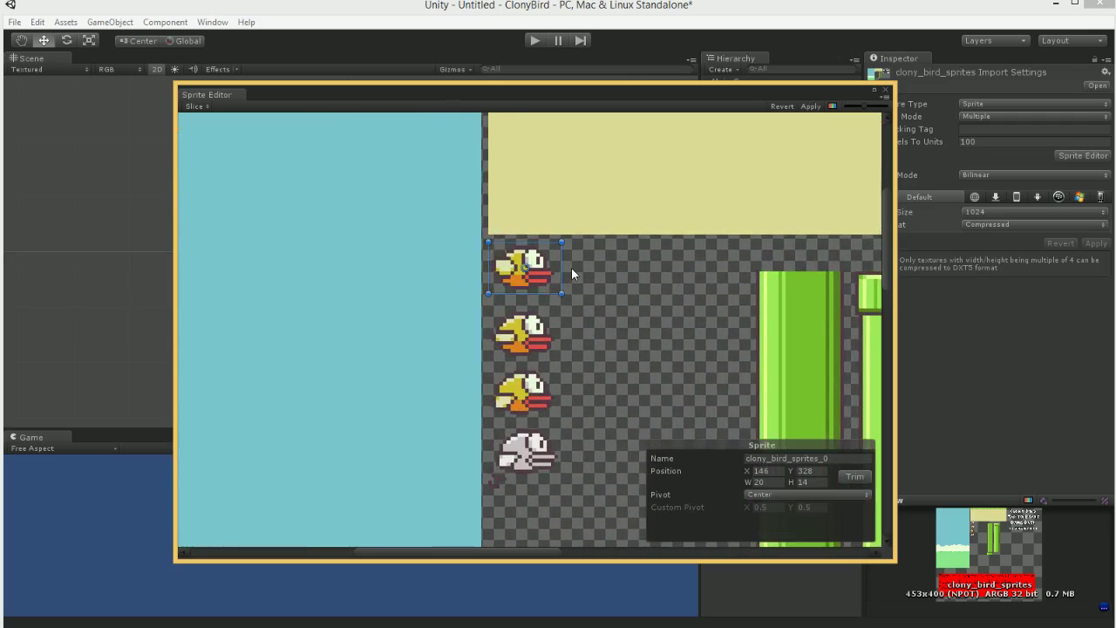
pyautogui.click(571, 266)
pyautogui.scroll(-5, 618, 321)
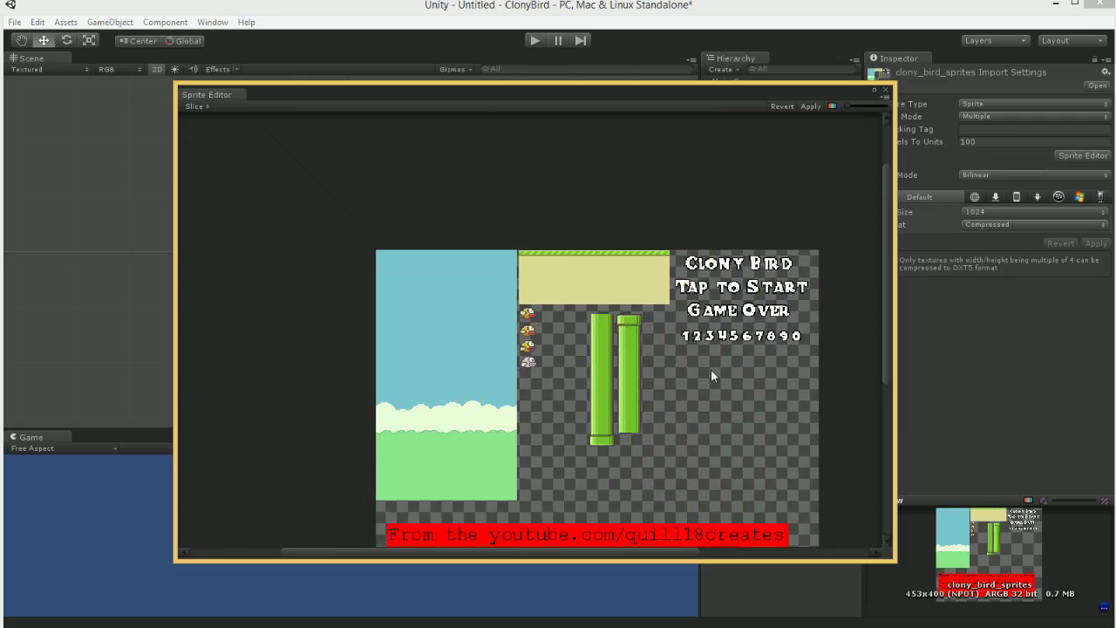
# - Slice the sheet automatically with minimum size 4, Center pivot and Delete Existing, and delete the slice covering the red tutorial note
pyautogui.click(196, 105)
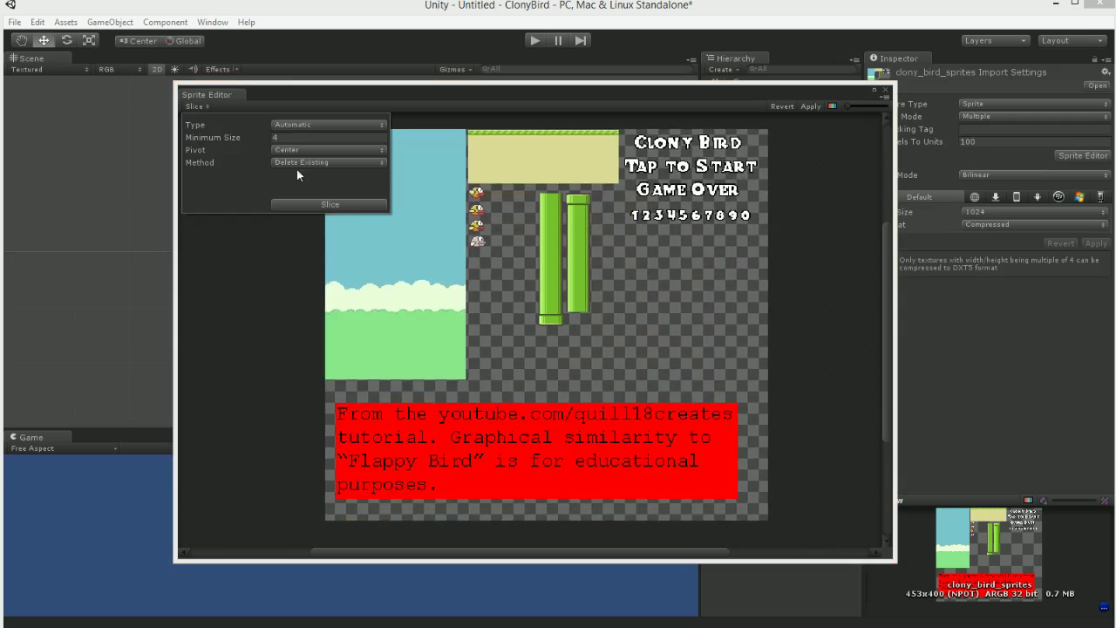
pyautogui.click(333, 204)
pyautogui.click(280, 286)
pyautogui.moveTo(349, 282); pyautogui.dragTo(353, 276, button='middle')
pyautogui.moveTo(452, 220); pyautogui.dragTo(450, 293, button='middle')
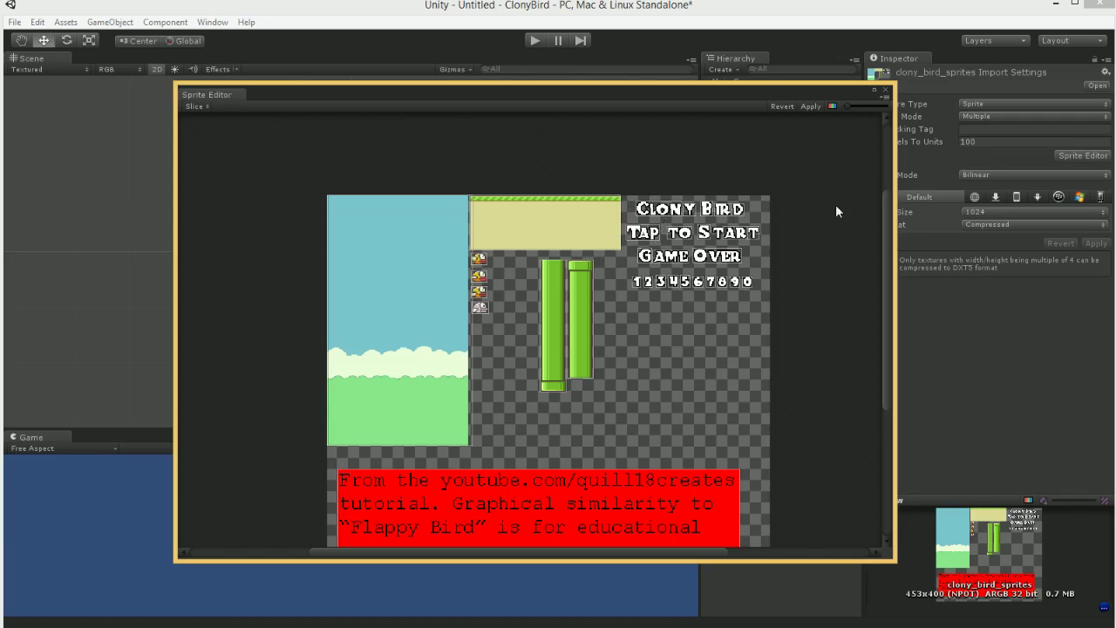
pyautogui.moveTo(686, 282); pyautogui.dragTo(657, 304, button='middle')
pyautogui.moveTo(553, 326); pyautogui.dragTo(644, 206, button='middle')
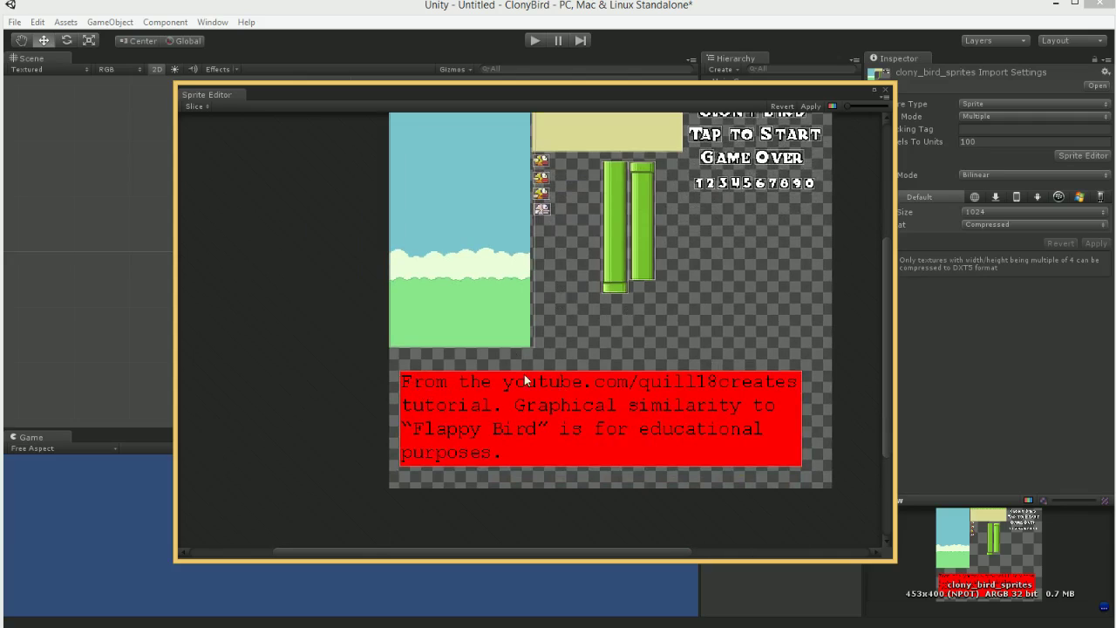
pyautogui.click(656, 412)
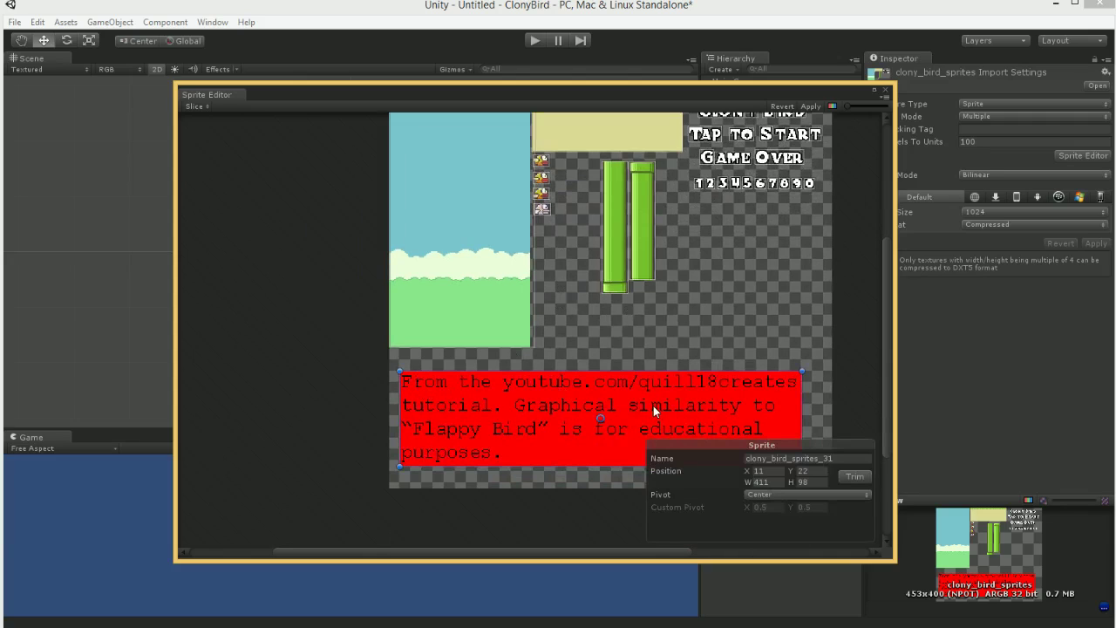
pyautogui.press('Delete')
# - Narrow the sky background's slice to 144 px so its edge matches the artwork
pyautogui.scroll(6, 558, 292)
pyautogui.moveTo(530, 239); pyautogui.dragTo(579, 392, button='middle')
pyautogui.scroll(4, 462, 395)
pyautogui.scroll(-5, 536, 226)
pyautogui.scroll(2, 537, 232)
pyautogui.moveTo(569, 333); pyautogui.dragTo(601, 264, button='middle')
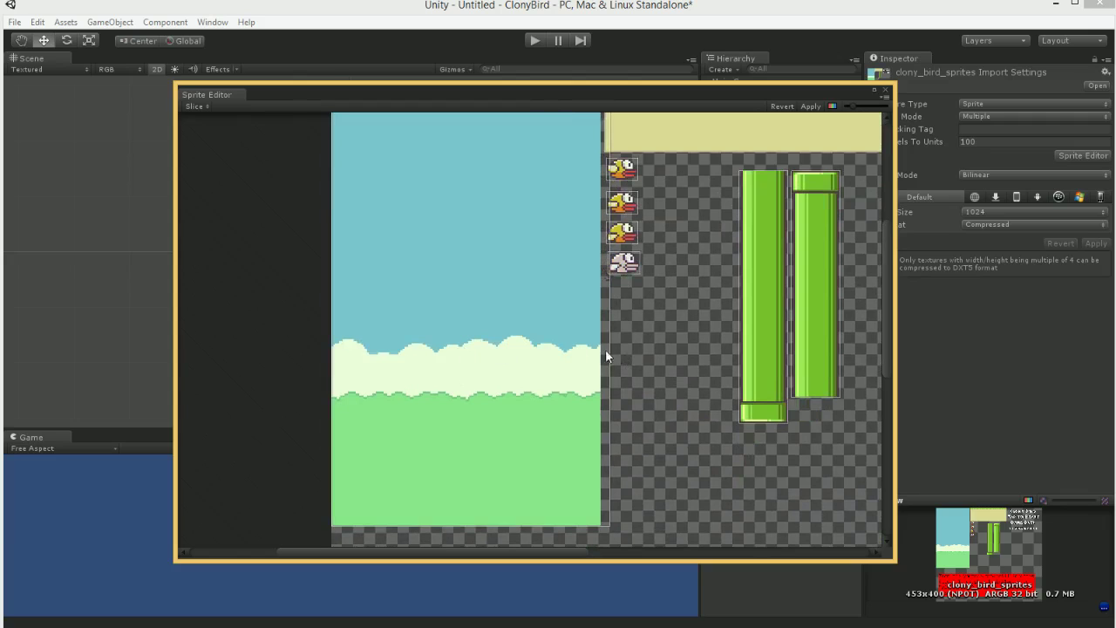
pyautogui.click(572, 349)
pyautogui.moveTo(611, 344); pyautogui.dragTo(601, 344)
pyautogui.scroll(-2, 609, 315)
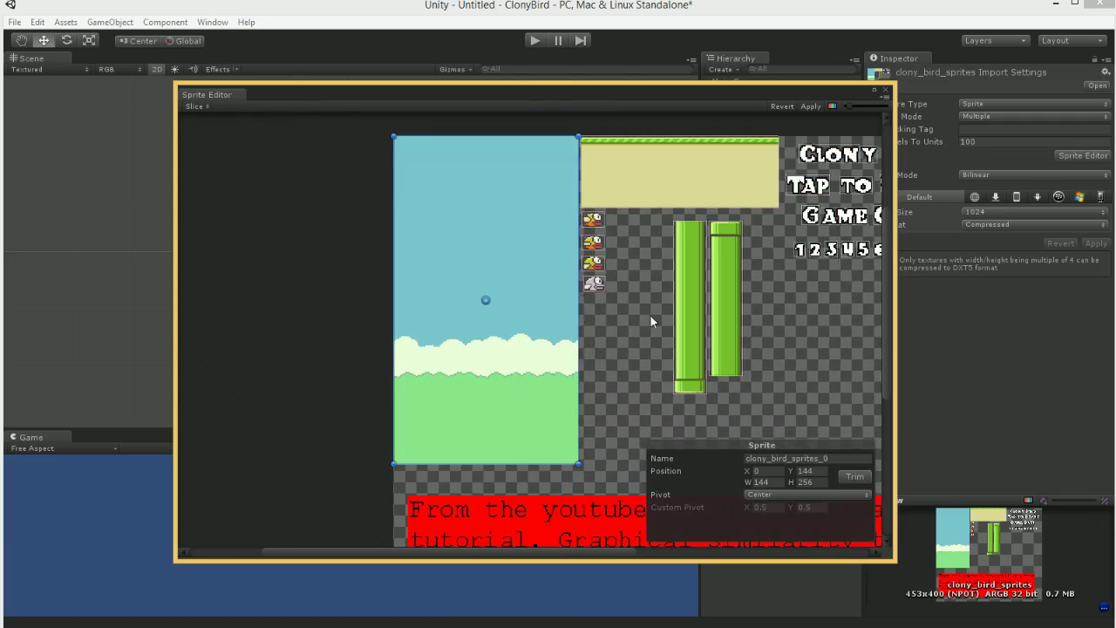
pyautogui.scroll(3, 636, 320)
pyautogui.scroll(9, 623, 255)
pyautogui.scroll(3, 571, 323)
pyautogui.moveTo(538, 167); pyautogui.dragTo(647, 108, button='middle')
pyautogui.scroll(-10, 571, 327)
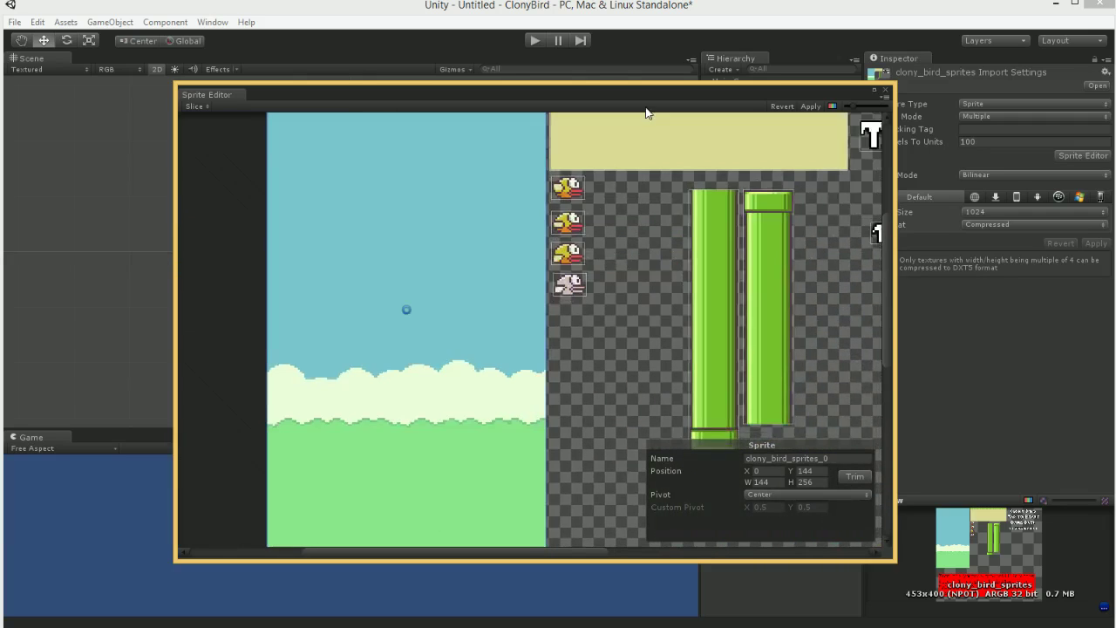
# - Delete the extra letter slices in the Clony Bird title and widen the remaining one to about 110 px around both words
pyautogui.scroll(3, 639, 188)
pyautogui.moveTo(650, 178); pyautogui.dragTo(436, 158, button='middle')
pyautogui.moveTo(689, 274); pyautogui.dragTo(488, 277, button='middle')
pyautogui.moveTo(608, 295); pyautogui.dragTo(296, 536, button='middle')
pyautogui.moveTo(430, 336); pyautogui.dragTo(473, 362, button='middle')
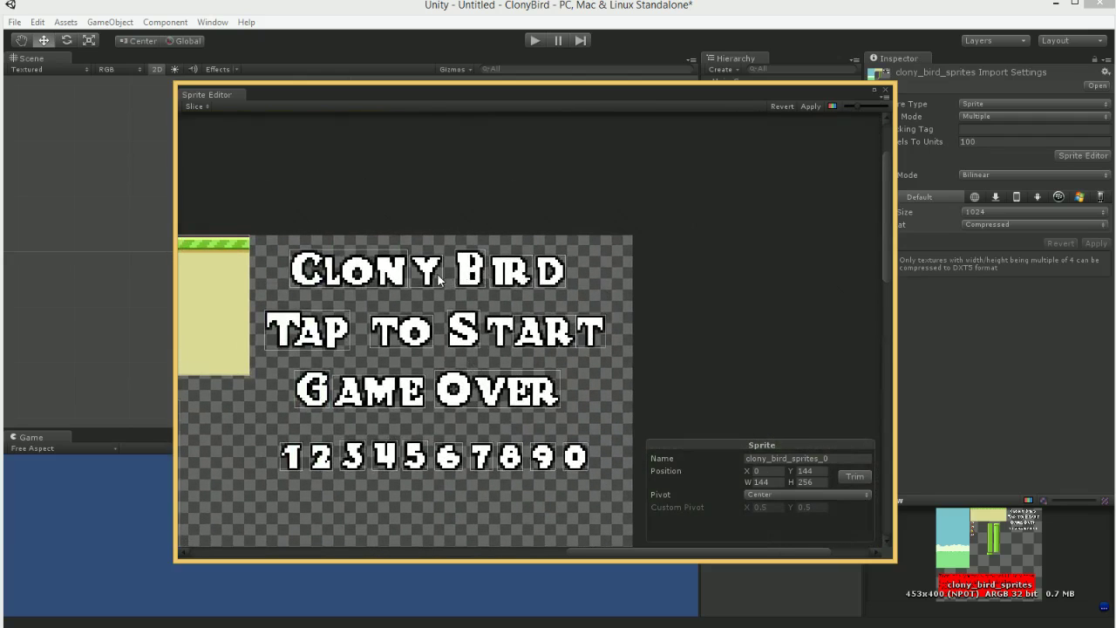
pyautogui.click(471, 275)
pyautogui.press('Delete')
pyautogui.click(508, 277)
pyautogui.press('Delete')
pyautogui.click(554, 277)
pyautogui.press('Delete')
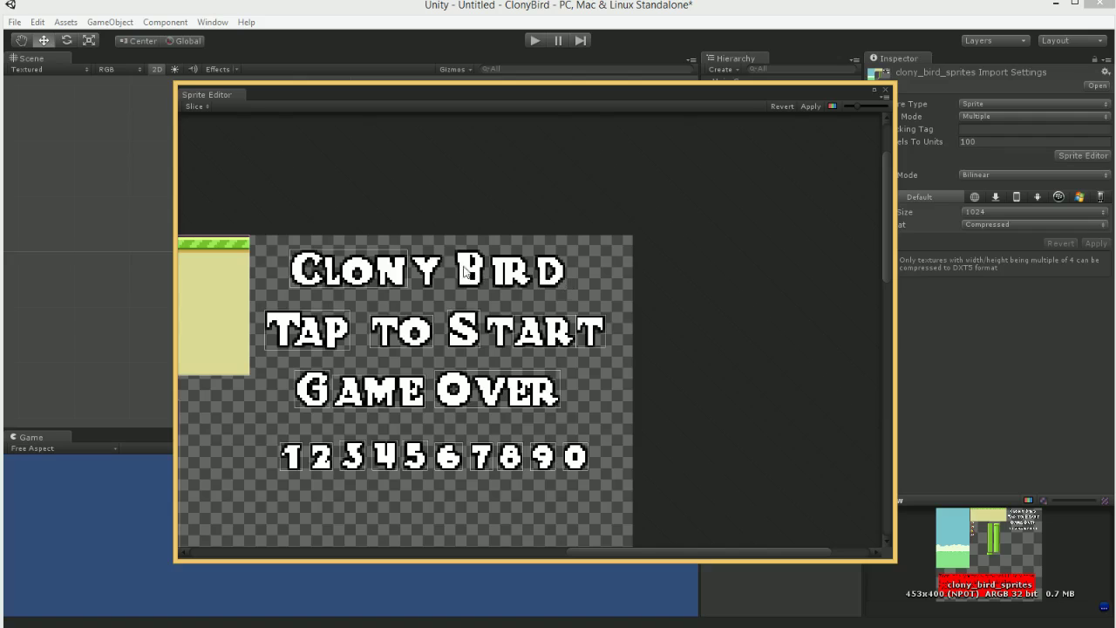
pyautogui.click(408, 276)
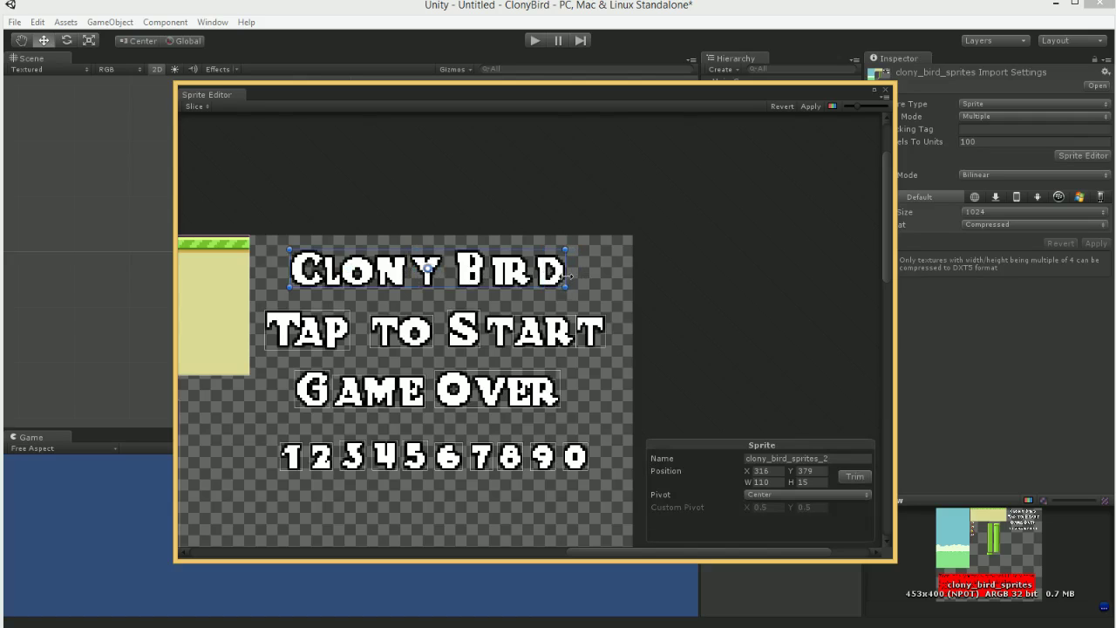
# - Delete the extra slices in the Tap to Start text and stretch the Tap slice to about 136 px across the whole phrase
pyautogui.click(406, 336)
pyautogui.press('Delete')
pyautogui.click(464, 341)
pyautogui.press('Delete')
pyautogui.click(527, 340)
pyautogui.press('Delete')
pyautogui.click(596, 341)
pyautogui.press('Delete')
pyautogui.moveTo(348, 329); pyautogui.dragTo(602, 326)
pyautogui.hotkey('ctrl', 'z')
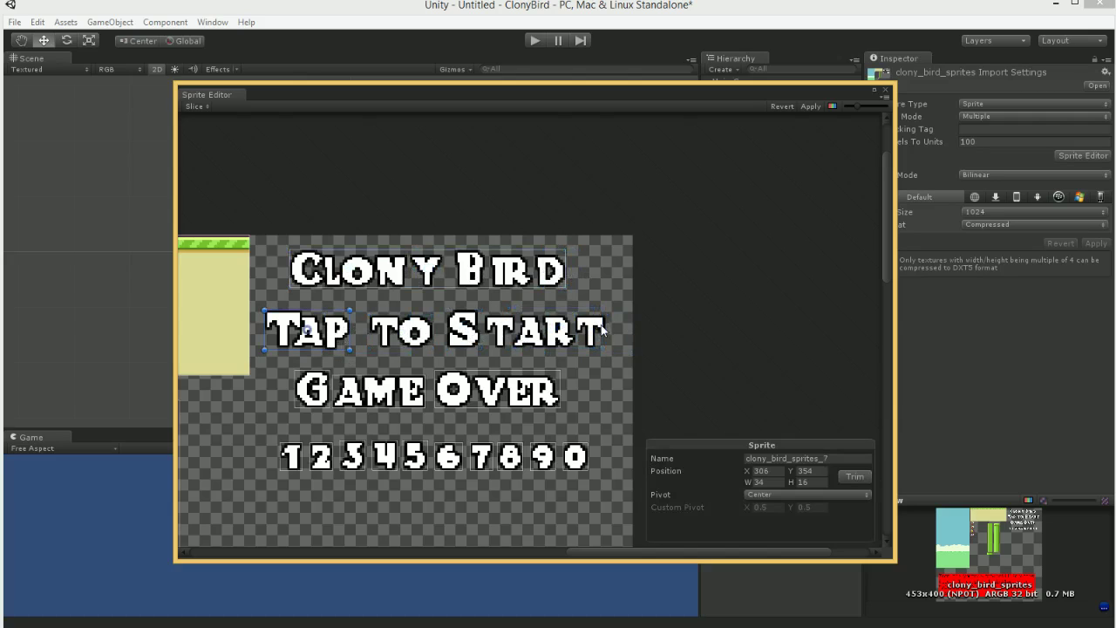
pyautogui.moveTo(354, 329); pyautogui.dragTo(593, 339)
# - Delete the extra slices in the Game Over text and stretch the G's slice across both words
pyautogui.click(393, 398)
pyautogui.press('Delete')
pyautogui.click(493, 398)
pyautogui.press('Delete')
pyautogui.click(321, 389)
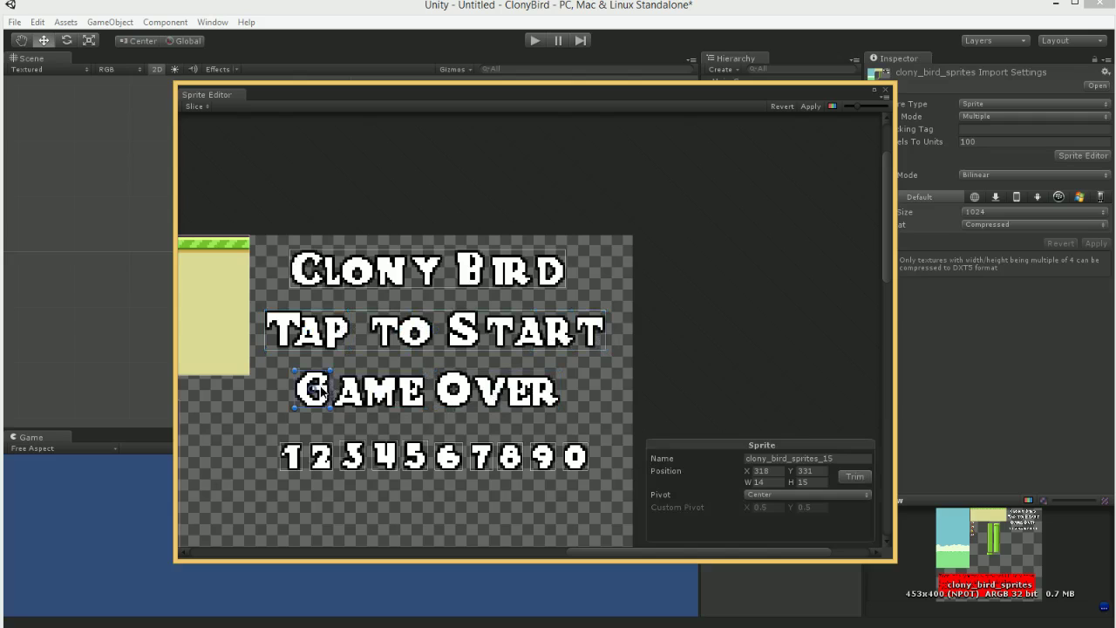
pyautogui.moveTo(330, 392); pyautogui.dragTo(564, 387)
pyautogui.click(587, 397)
# - Examine the slice outlines around the digits, pipes and bird frames across the sheet
pyautogui.moveTo(537, 445); pyautogui.dragTo(636, 291, button='middle')
pyautogui.scroll(5, 635, 291)
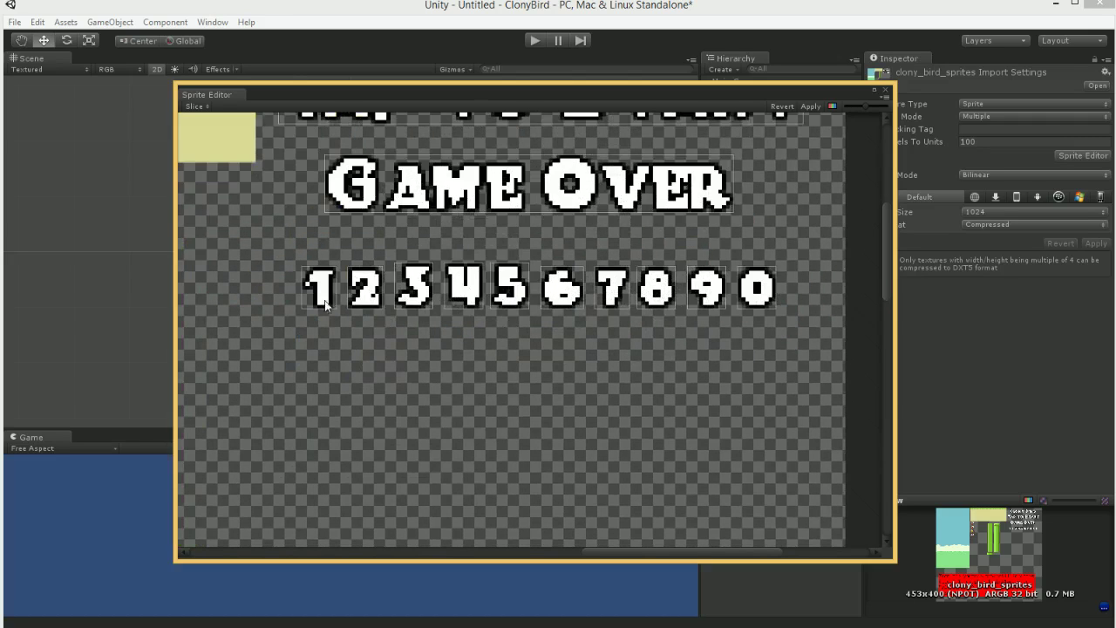
pyautogui.scroll(-3, 732, 311)
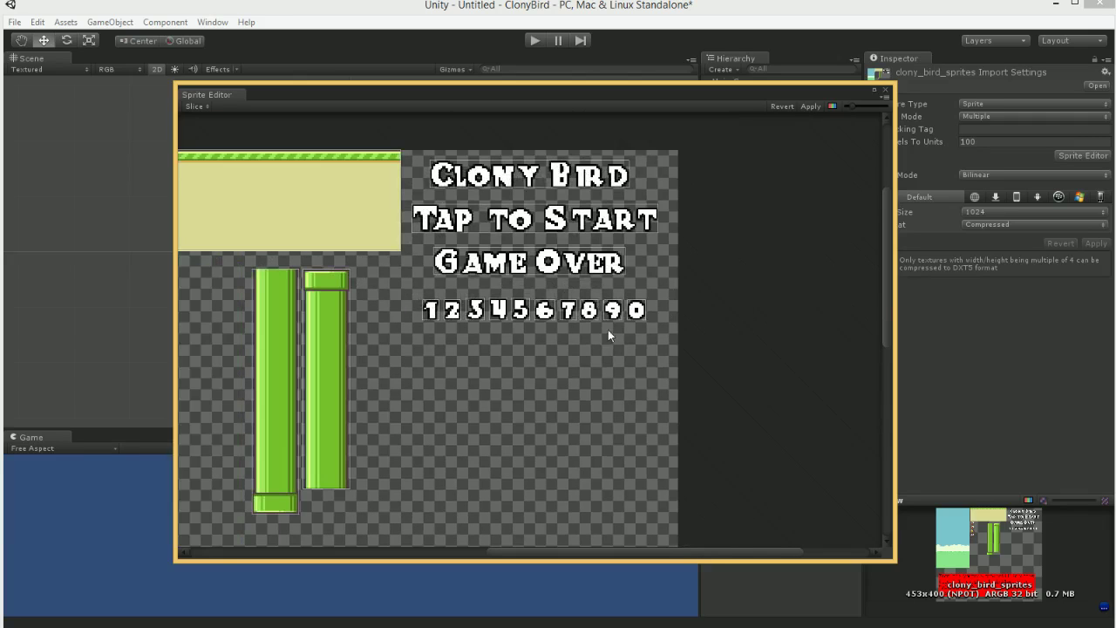
pyautogui.scroll(3, 559, 313)
pyautogui.scroll(-5, 559, 312)
pyautogui.moveTo(533, 218); pyautogui.dragTo(570, 304, button='middle')
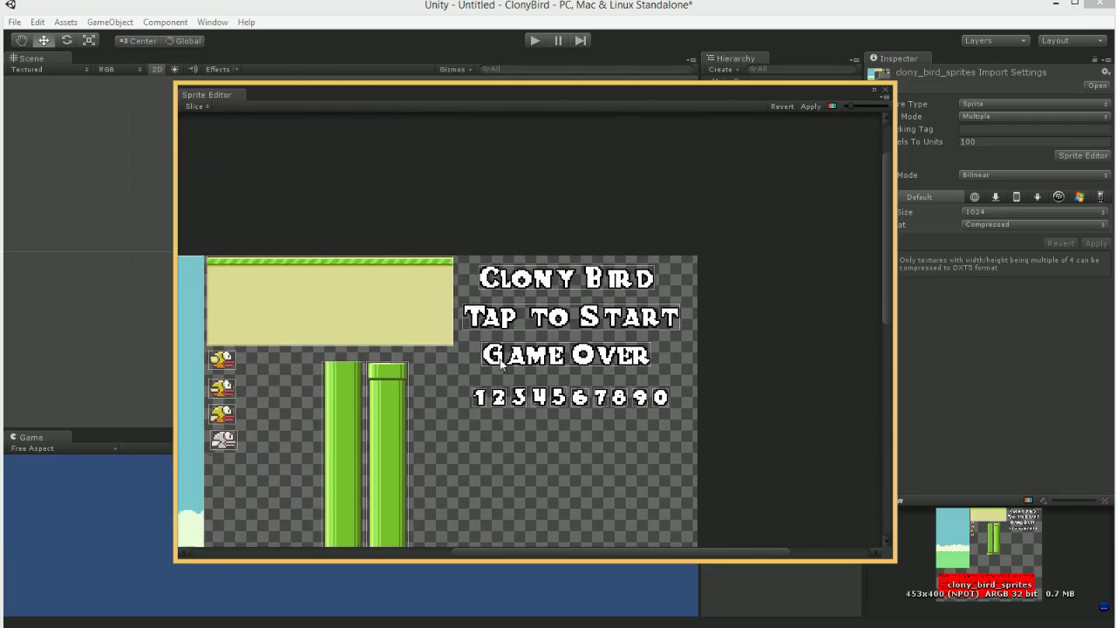
pyautogui.moveTo(471, 472); pyautogui.dragTo(657, 225, button='middle')
pyautogui.scroll(-5, 657, 225)
pyautogui.moveTo(531, 298); pyautogui.dragTo(693, 379, button='middle')
pyautogui.scroll(5, 580, 388)
pyautogui.scroll(6, 598, 336)
pyautogui.moveTo(567, 337); pyautogui.dragTo(597, 330, button='middle')
pyautogui.scroll(5, 596, 331)
pyautogui.moveTo(683, 241); pyautogui.dragTo(559, 339, button='middle')
pyautogui.scroll(4, 563, 332)
pyautogui.scroll(1, 559, 279)
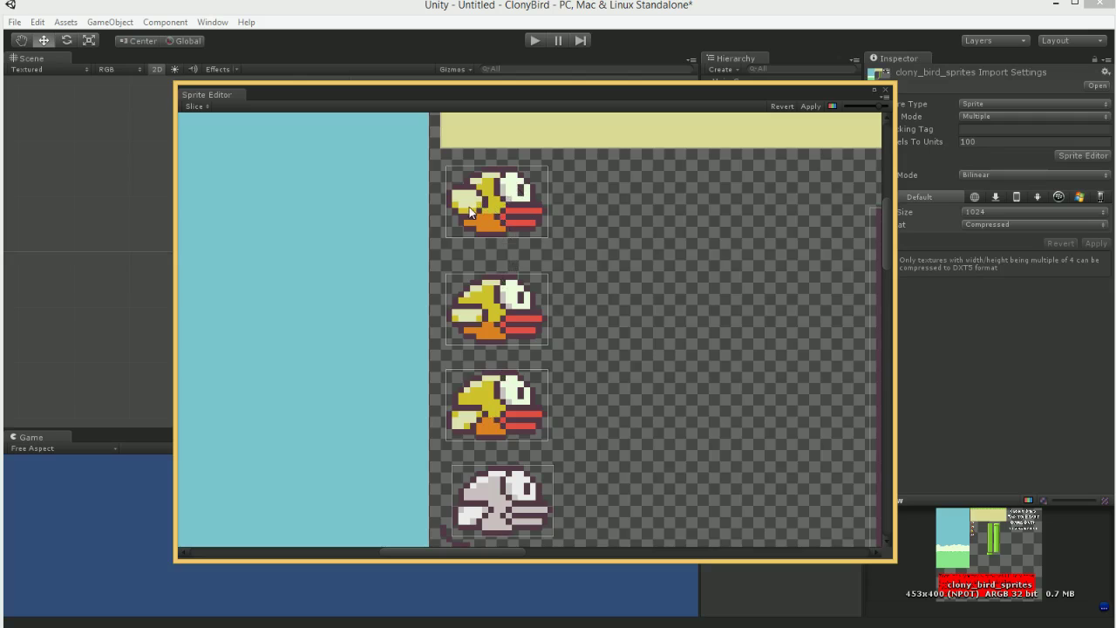
pyautogui.scroll(-10, 522, 334)
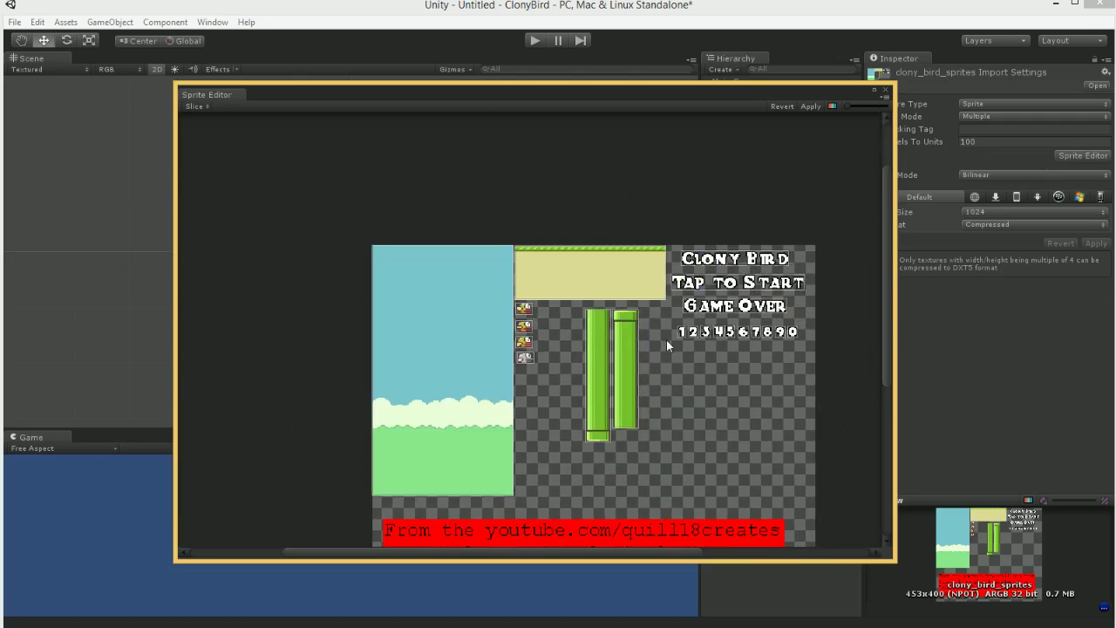
pyautogui.moveTo(470, 280); pyautogui.dragTo(493, 174, button='middle')
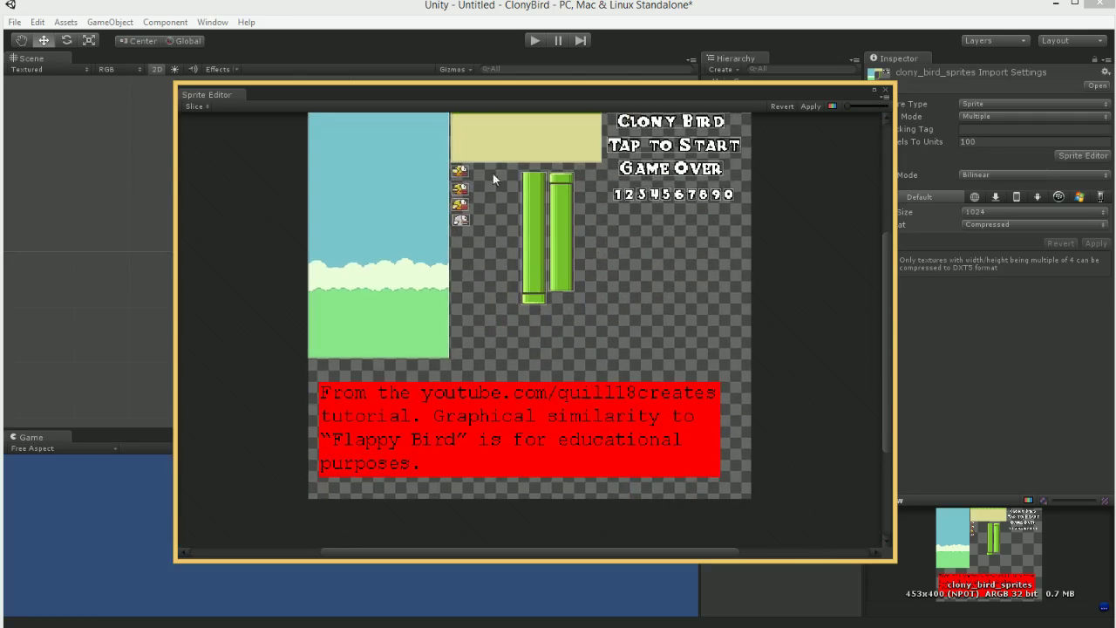
# - Apply the slices, close the Sprite Editor and expand clony_bird_sprites to list its individual sprites
pyautogui.click(812, 107)
pyautogui.click(882, 91)
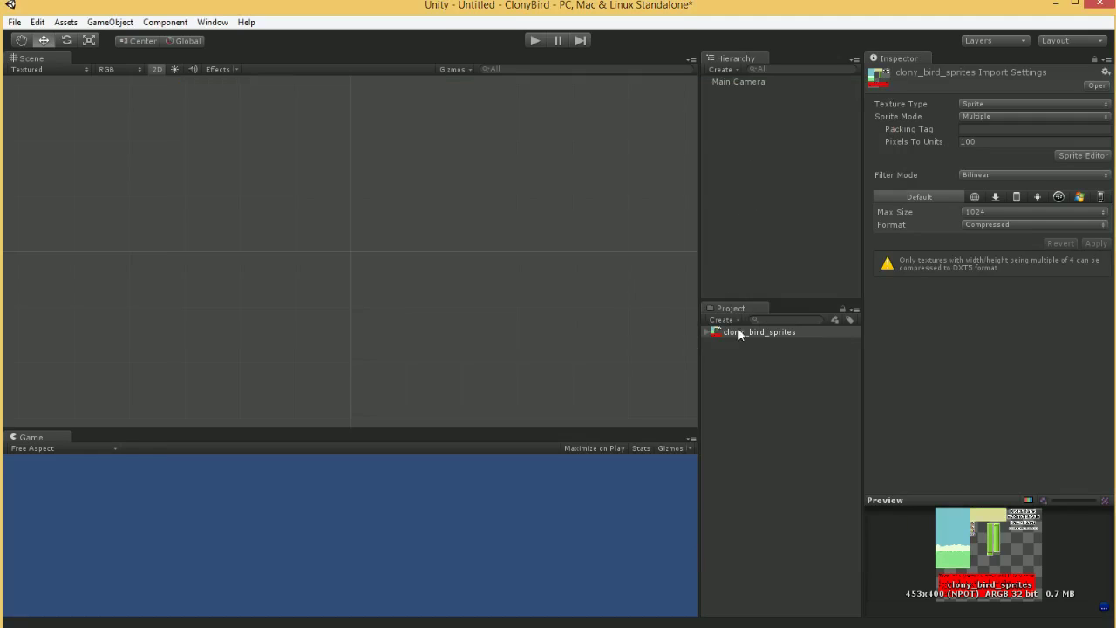
pyautogui.click(708, 333)
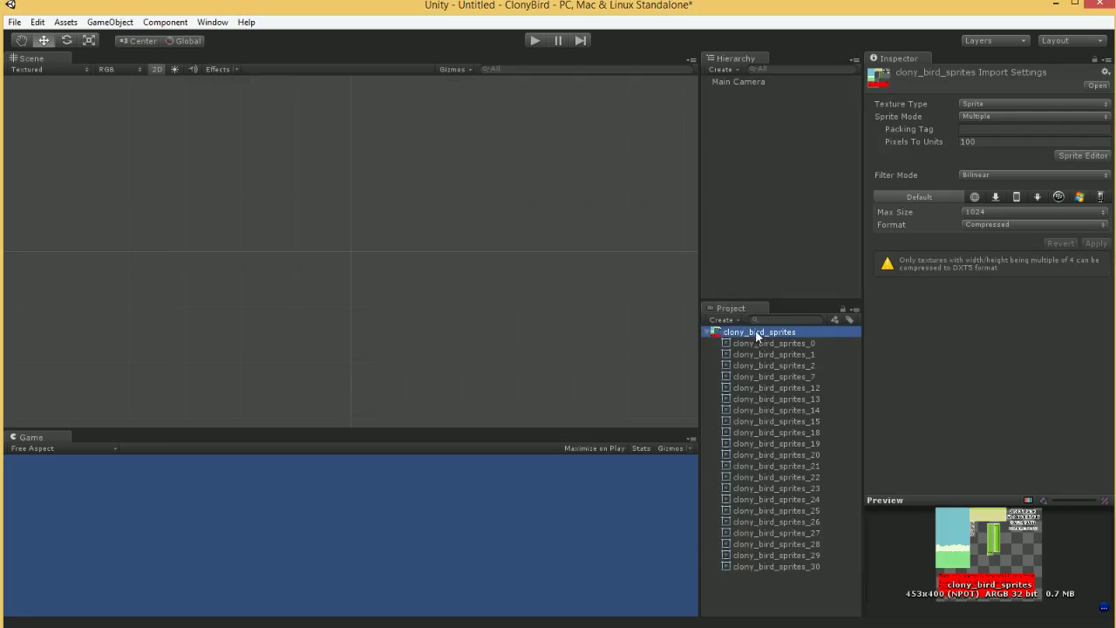
pyautogui.click(707, 332)
pyautogui.click(707, 332)
# - Preview the sliced sprites one after another, from the background through the text to the digits, and return to clony_bird_sprites_0
pyautogui.click(743, 343)
pyautogui.press('Down')
pyautogui.press('Down')
pyautogui.press('Down')
pyautogui.press('Down')
pyautogui.press('Down')
pyautogui.press('Down')
pyautogui.press('Down')
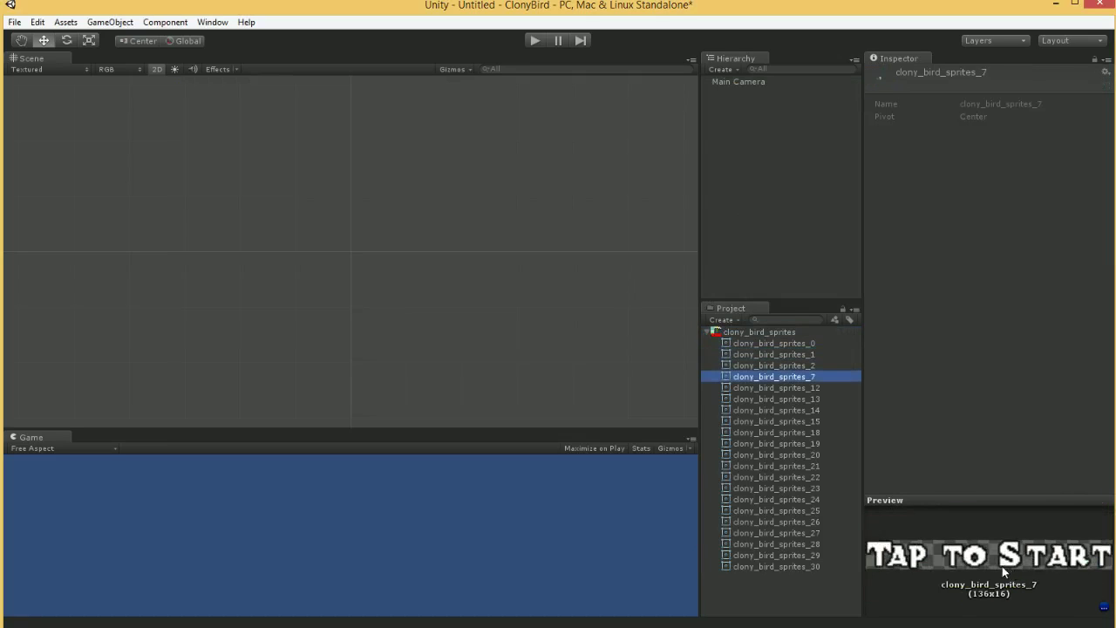
pyautogui.press('Down')
pyautogui.press('Down')
pyautogui.press('Down')
pyautogui.press('Down')
pyautogui.press('Down')
pyautogui.press('Down')
pyautogui.press('Down')
pyautogui.press('Down')
pyautogui.press('Down')
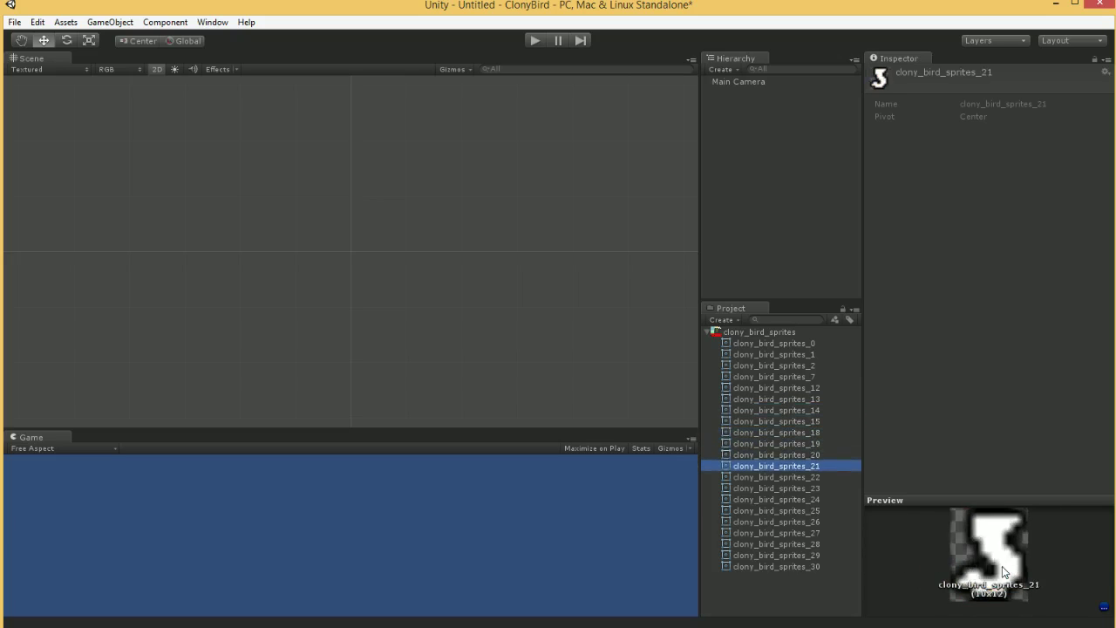
pyautogui.click(763, 343)
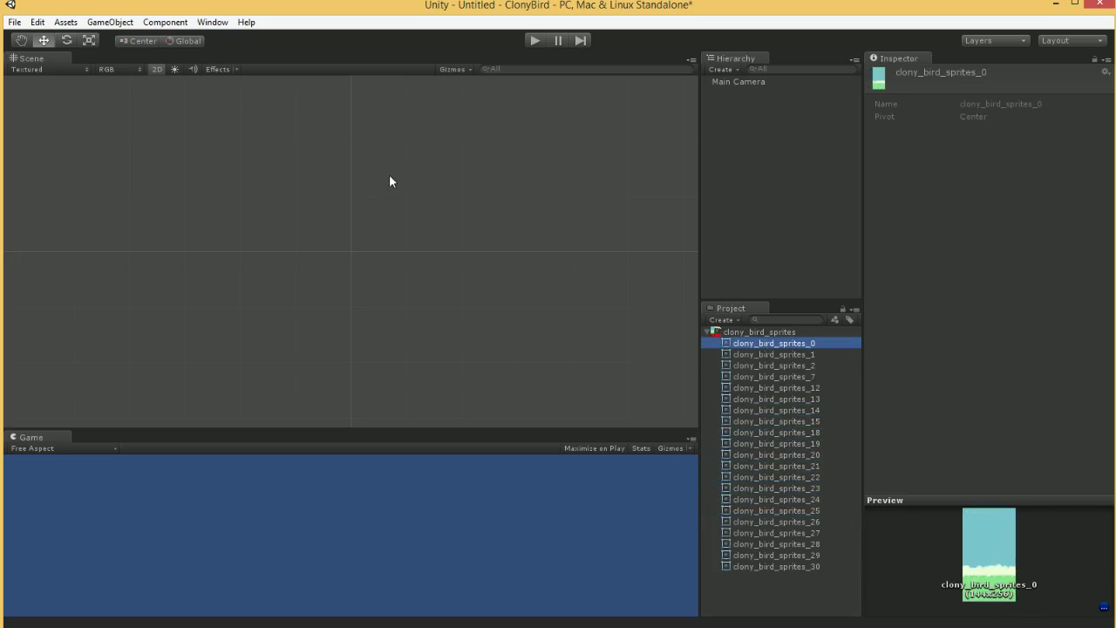
# - Frame the Main Camera in the scene and place the clony_bird_sprites_0 background above it, at about X 0, Y 3.98
pyautogui.click(343, 192)
pyautogui.moveTo(368, 197); pyautogui.dragTo(533, 229, button='middle')
pyautogui.scroll(-10, 535, 230)
pyautogui.scroll(-2, 506, 234)
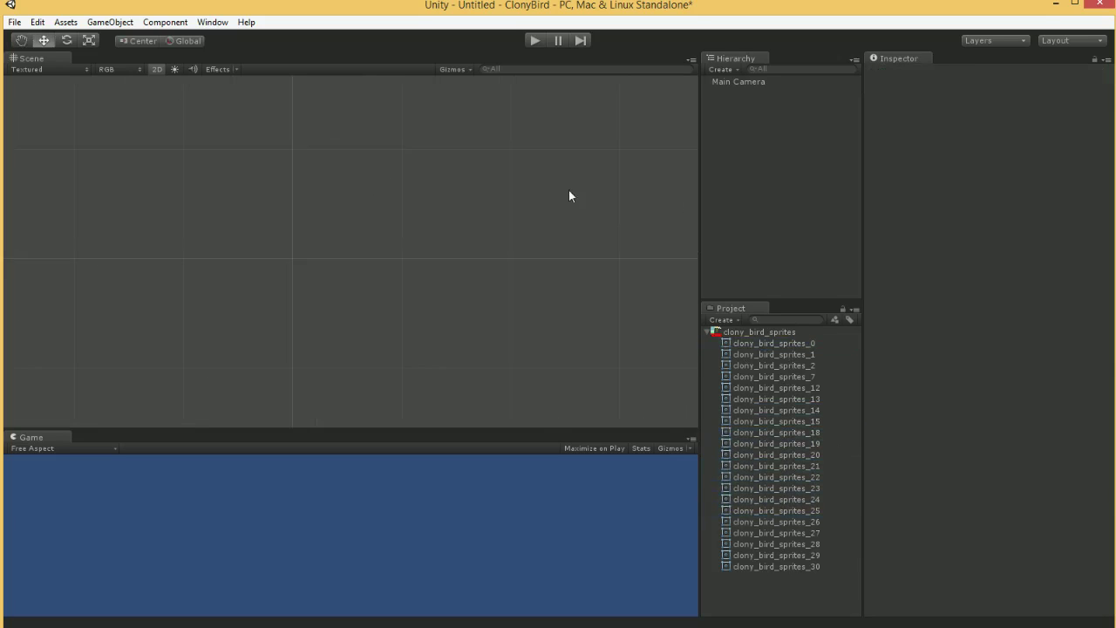
pyautogui.doubleClick(751, 86)
pyautogui.scroll(-7, 399, 172)
pyautogui.scroll(3, 398, 171)
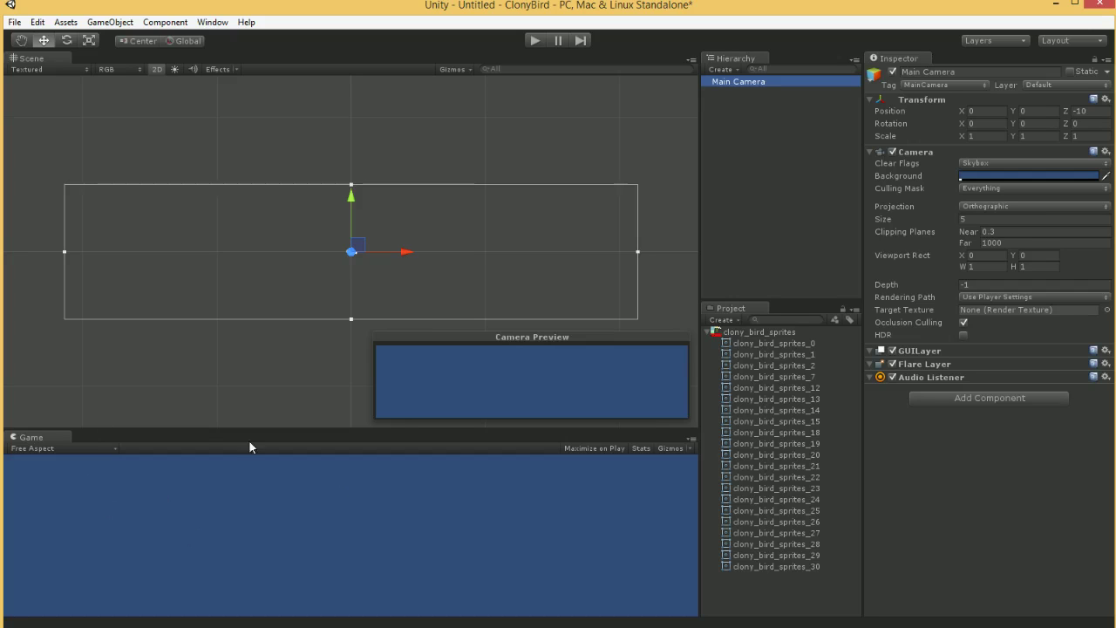
pyautogui.click(752, 342)
pyautogui.moveTo(751, 344); pyautogui.dragTo(350, 199)
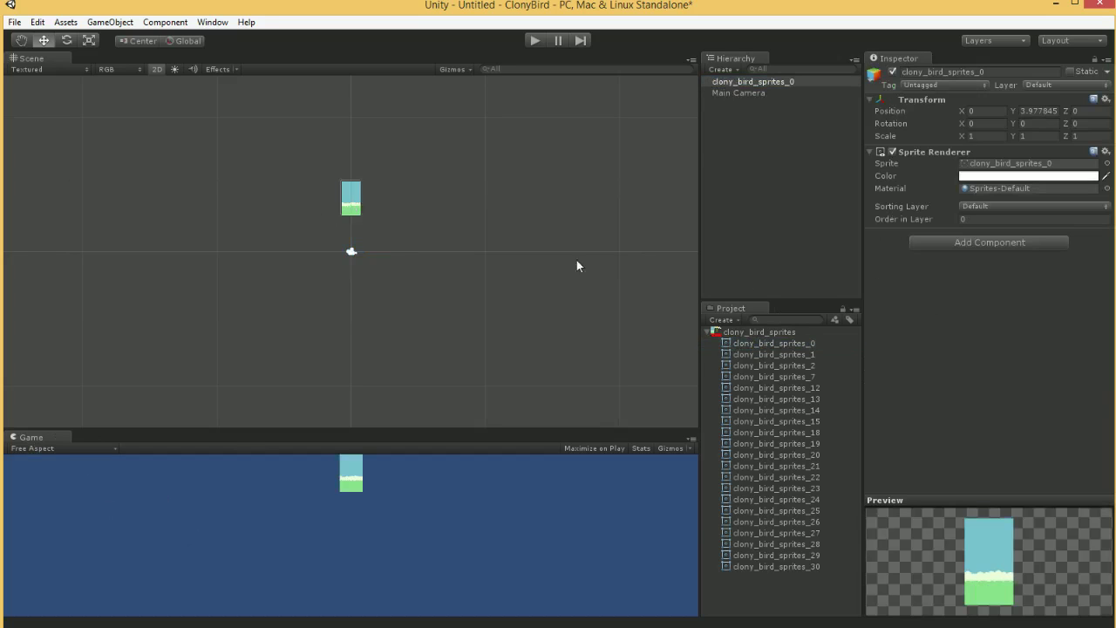
# - Add the clony_bird_sprites_1 ground sprite to the scene and move it near the camera, to about X 0.15, Y -0.29
pyautogui.moveTo(775, 355); pyautogui.dragTo(358, 255)
pyautogui.scroll(2, 389, 254)
pyautogui.scroll(5, 388, 254)
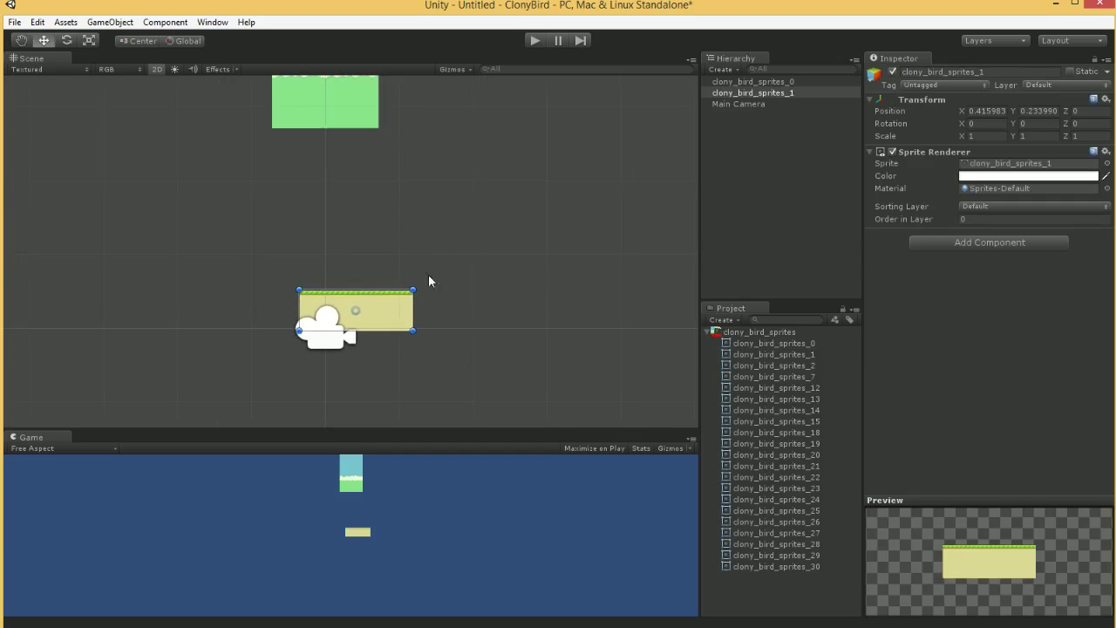
pyautogui.moveTo(394, 308); pyautogui.dragTo(375, 345)
pyautogui.scroll(6, 375, 346)
pyautogui.moveTo(379, 345); pyautogui.dragTo(432, 230, button='middle')
pyautogui.scroll(9, 431, 230)
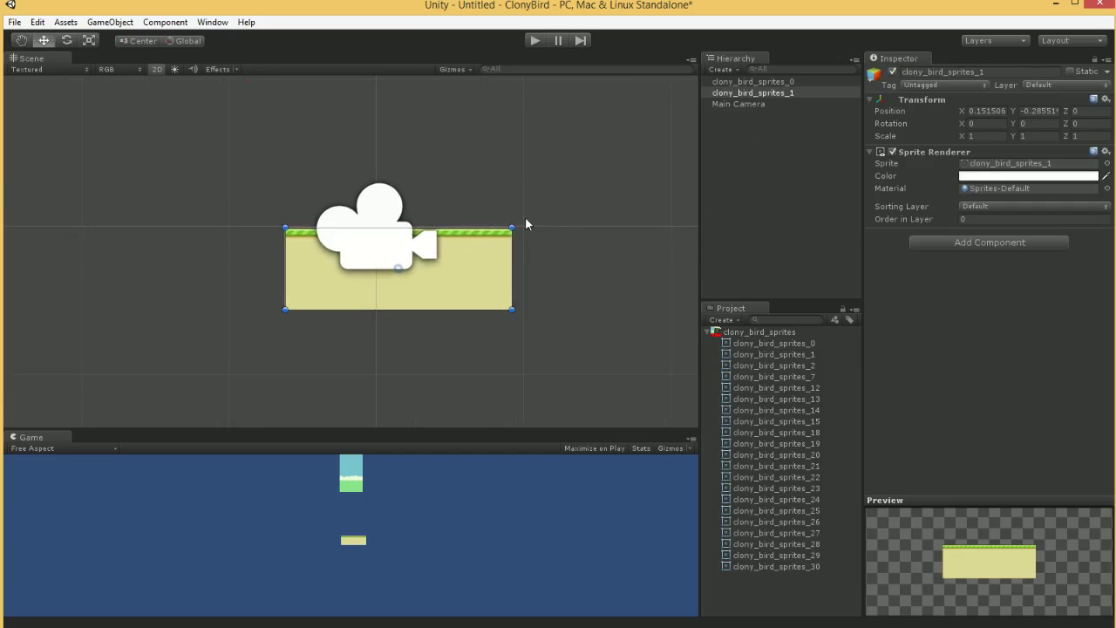
# - Move the clony_bird_sprites_1 ground so its upper edge lies on the horizontal zero line, at about X 0.111, Y -0.280
pyautogui.scroll(5, 441, 256)
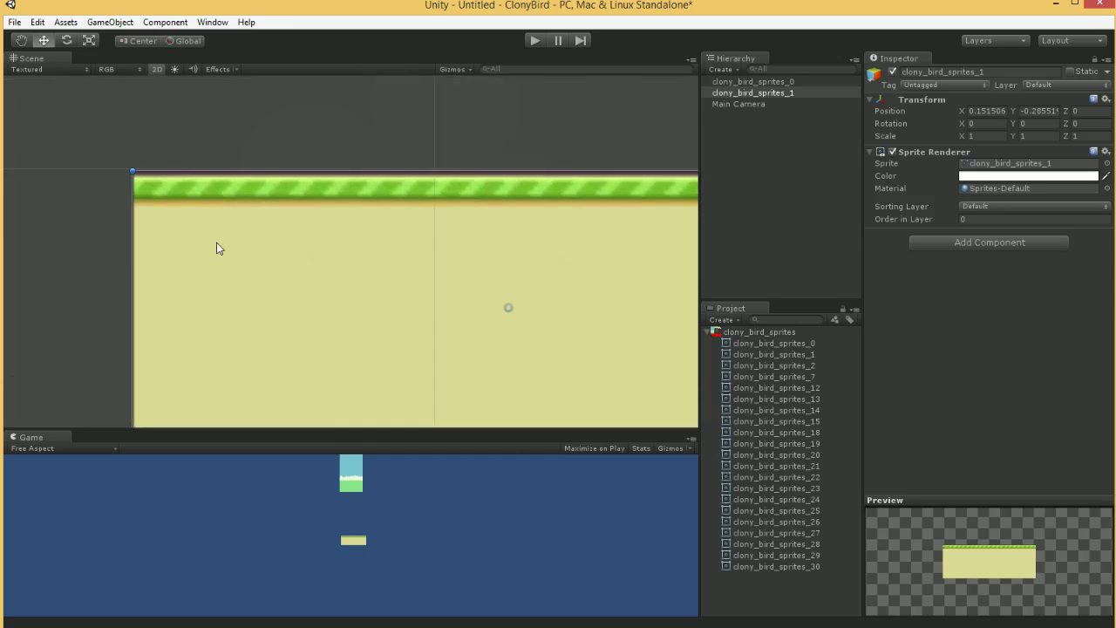
pyautogui.moveTo(217, 240)
pyautogui.mouseDown()
pyautogui.moveTo(224, 251)
pyautogui.moveTo(201, 247)
pyautogui.mouseUp()
pyautogui.moveTo(278, 286); pyautogui.dragTo(328, 238, button='middle')
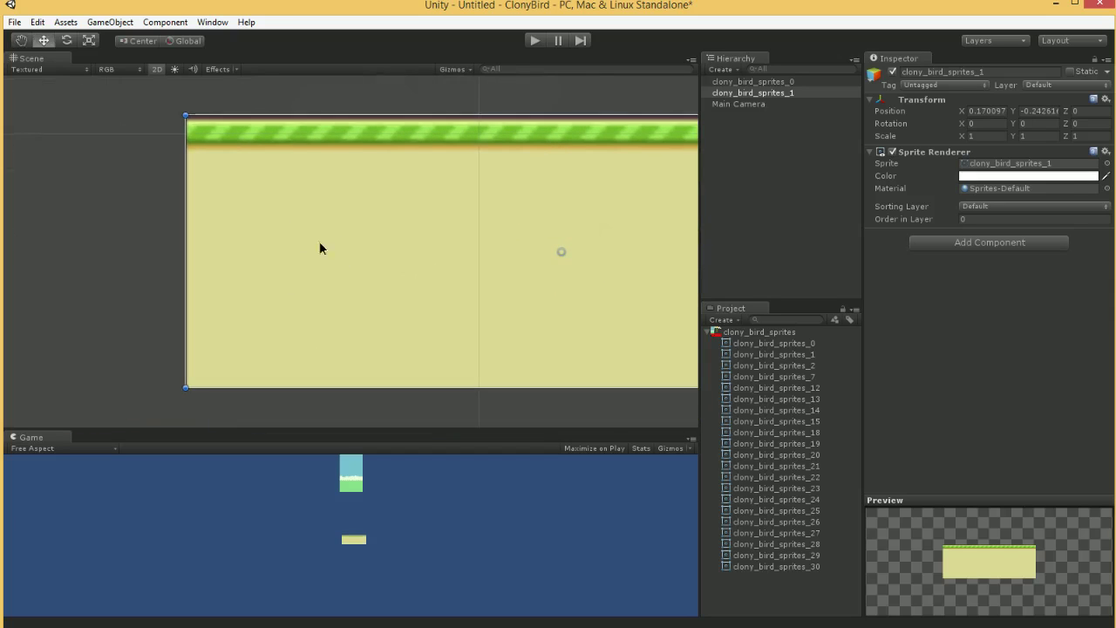
pyautogui.scroll(-3, 347, 256)
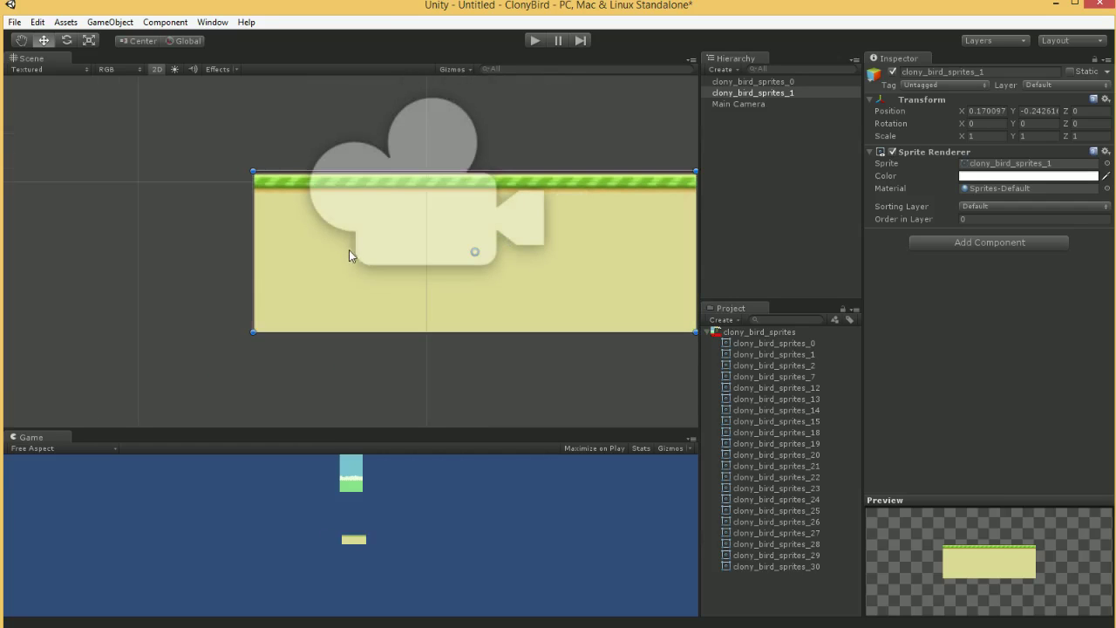
pyautogui.keyDown('ctrl'); pyautogui.moveTo(325, 259); pyautogui.dragTo(266, 228); pyautogui.keyUp('ctrl')
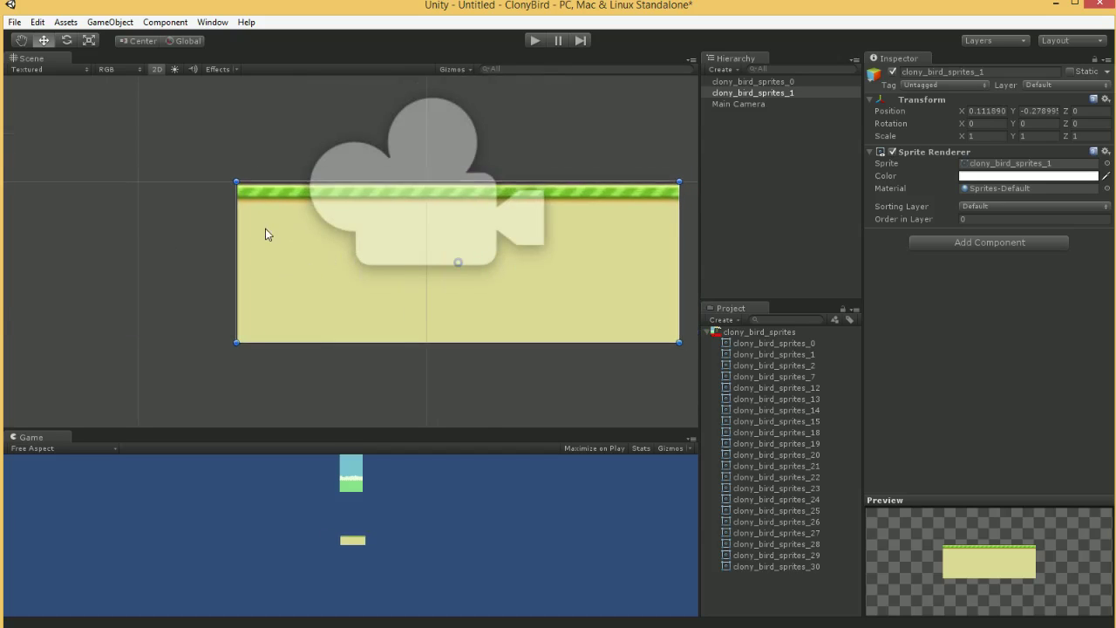
pyautogui.scroll(5, 229, 225)
pyautogui.scroll(1, 230, 219)
pyautogui.moveTo(200, 172); pyautogui.dragTo(253, 233, button='middle')
pyautogui.scroll(5, 243, 233)
pyautogui.moveTo(232, 224); pyautogui.dragTo(231, 225)
pyautogui.scroll(4, 159, 158)
pyautogui.scroll(-7, 174, 142)
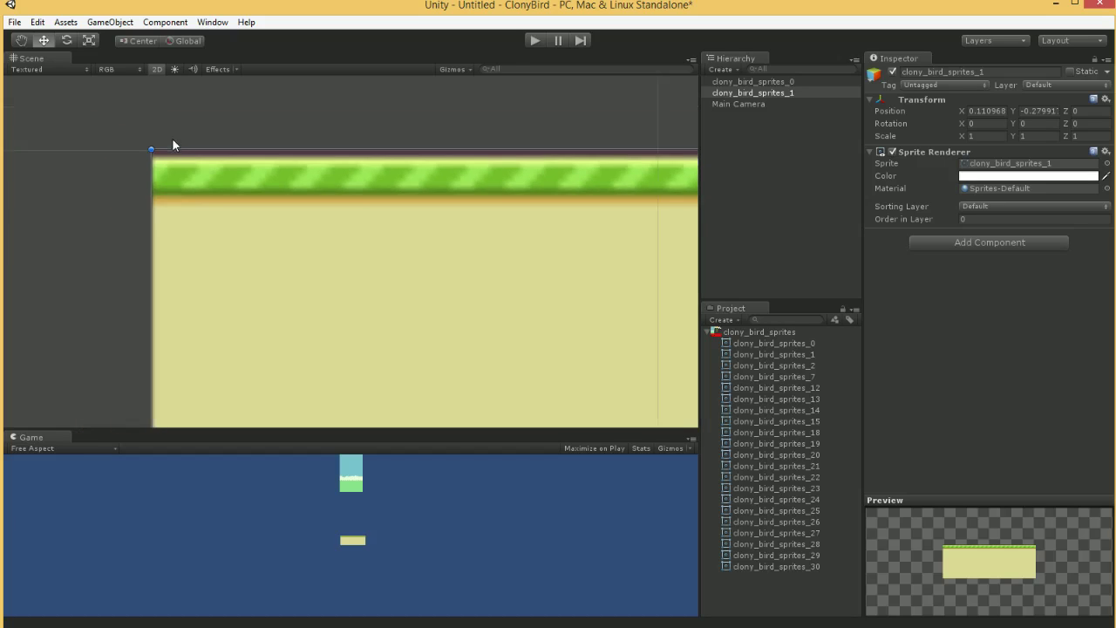
pyautogui.scroll(-4, 540, 204)
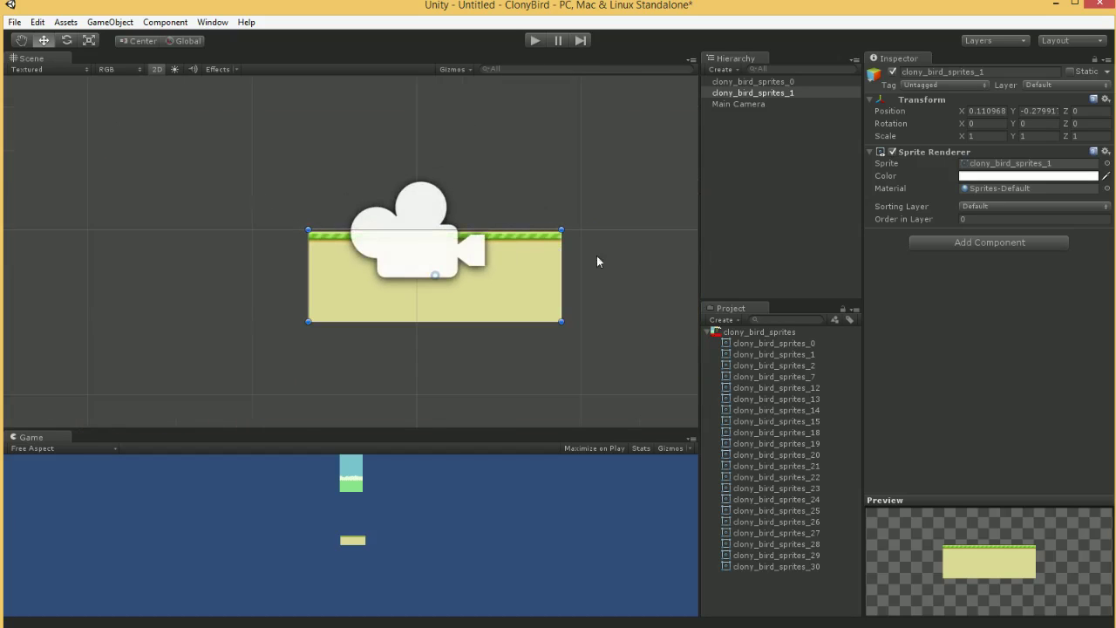
# - Move the clony_bird_sprites_0 background down to just above the ground, at about X -0.08, Y 1.37
pyautogui.scroll(-9, 501, 161)
pyautogui.moveTo(468, 144); pyautogui.dragTo(479, 189, button='middle')
pyautogui.moveTo(400, 119); pyautogui.dragTo(394, 294)
pyautogui.scroll(6, 430, 287)
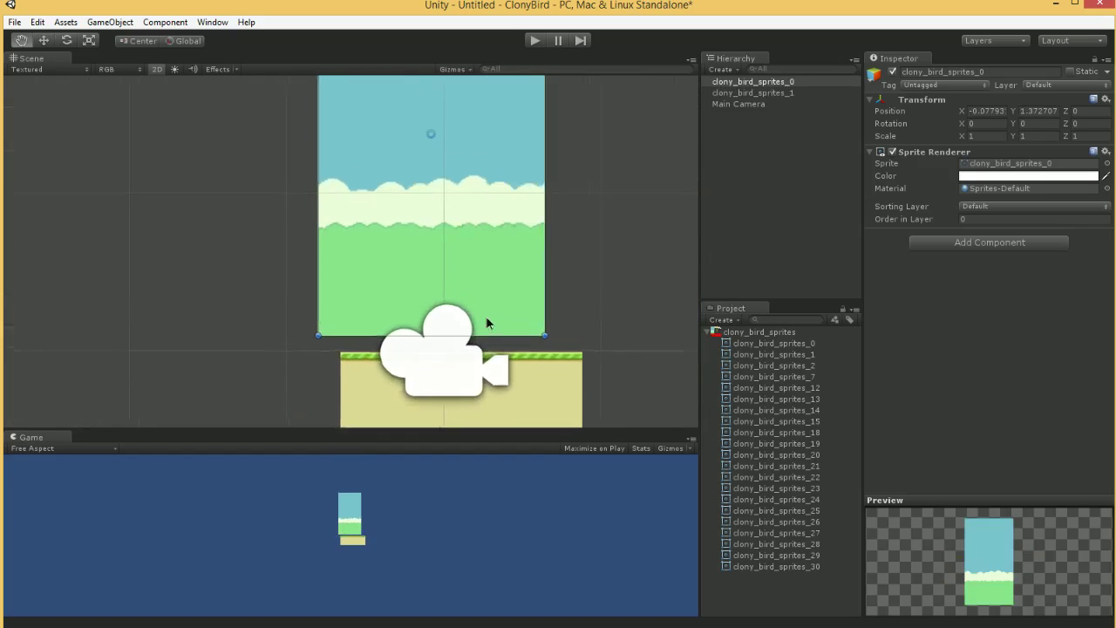
# - Align the background's lower edge with the upper edge of the ground, at about X 0.086, Y 1.279
pyautogui.scroll(4, 457, 227)
pyautogui.moveTo(248, 99); pyautogui.dragTo(295, 130)
pyautogui.scroll(3, 281, 143)
pyautogui.scroll(3, 270, 169)
pyautogui.moveTo(165, 111); pyautogui.dragTo(287, 242, button='middle')
pyautogui.moveTo(287, 196)
pyautogui.mouseDown()
pyautogui.moveTo(313, 191)
pyautogui.moveTo(302, 200)
pyautogui.mouseUp()
pyautogui.scroll(2, 283, 240)
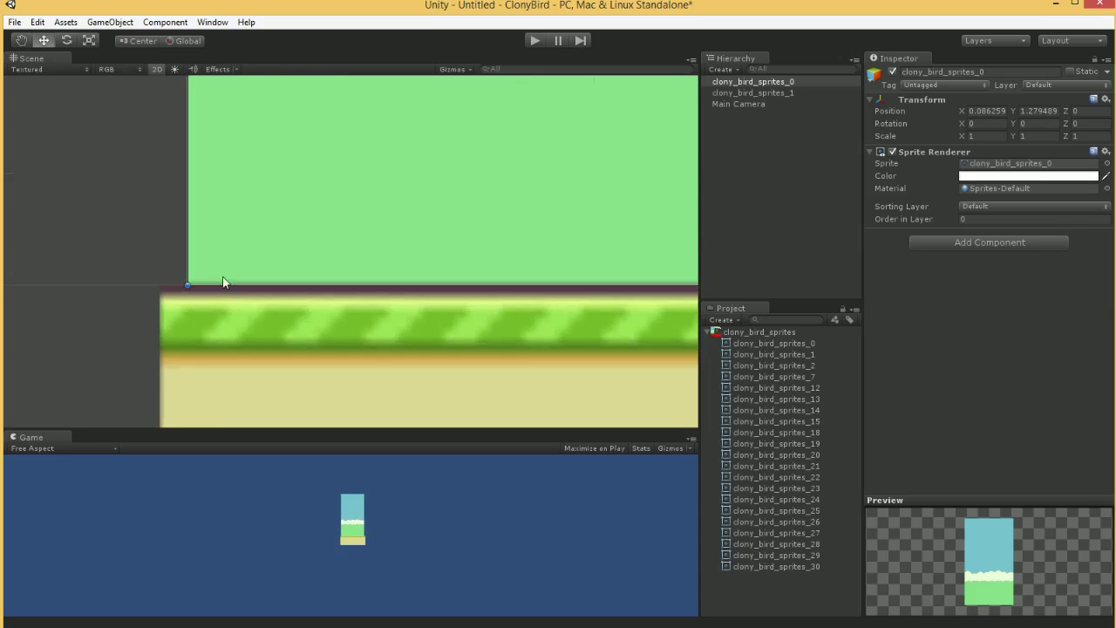
# - Deselect the background and examine how the sky and ground sprites fit together in the scene
pyautogui.scroll(-6, 233, 283)
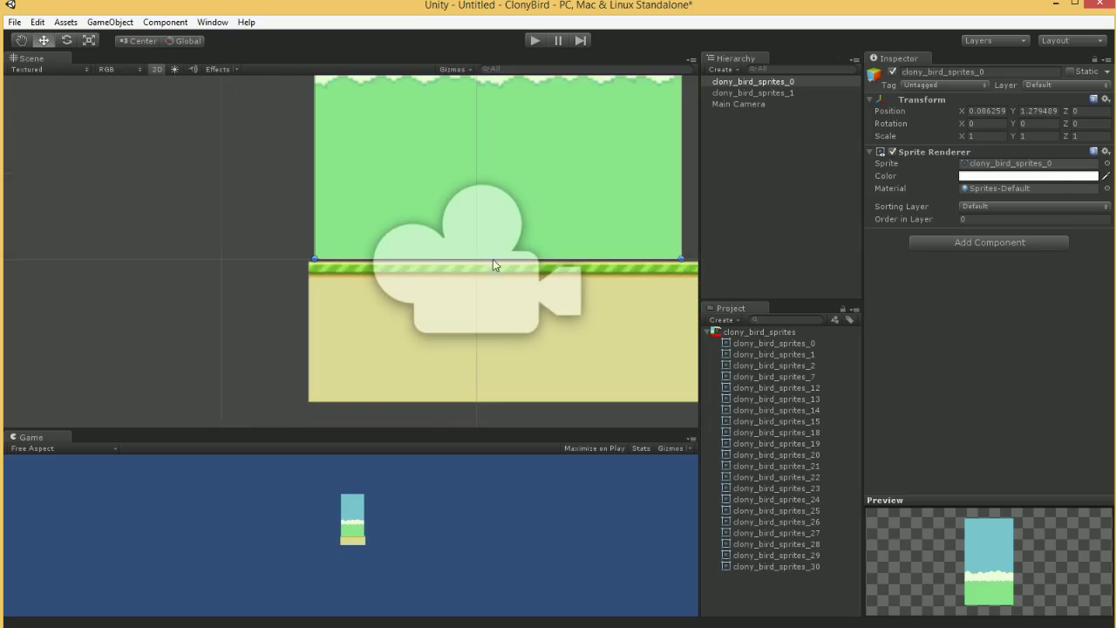
pyautogui.scroll(-6, 414, 276)
pyautogui.moveTo(471, 279); pyautogui.dragTo(352, 256, button='middle')
pyautogui.click(500, 255)
pyautogui.moveTo(329, 186); pyautogui.dragTo(429, 338, button='middle')
pyautogui.scroll(-5, 421, 269)
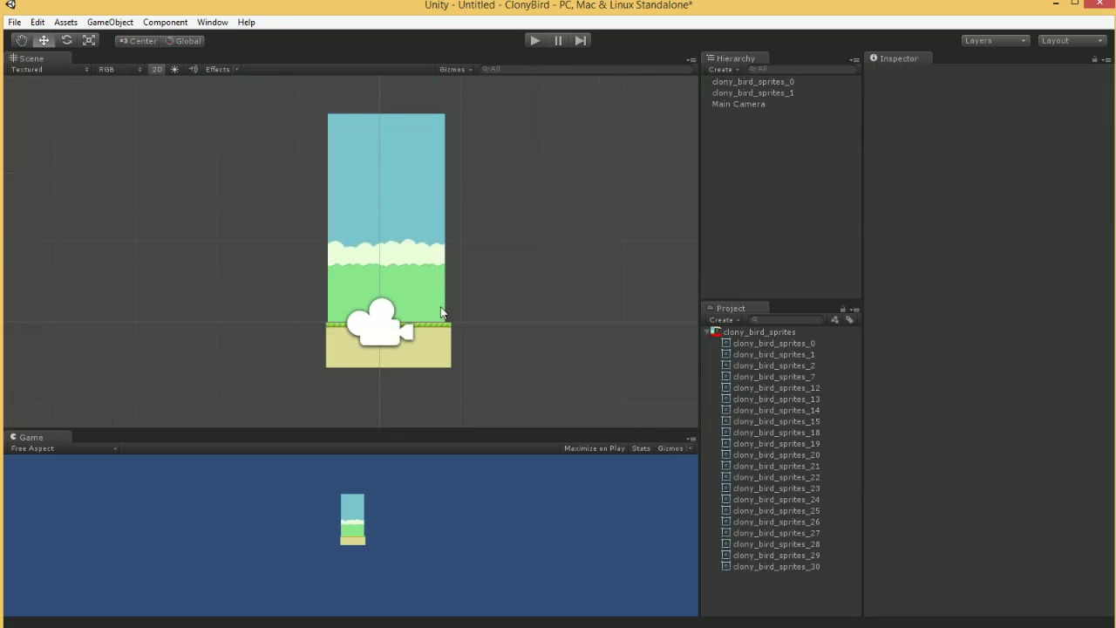
pyautogui.scroll(3, 451, 305)
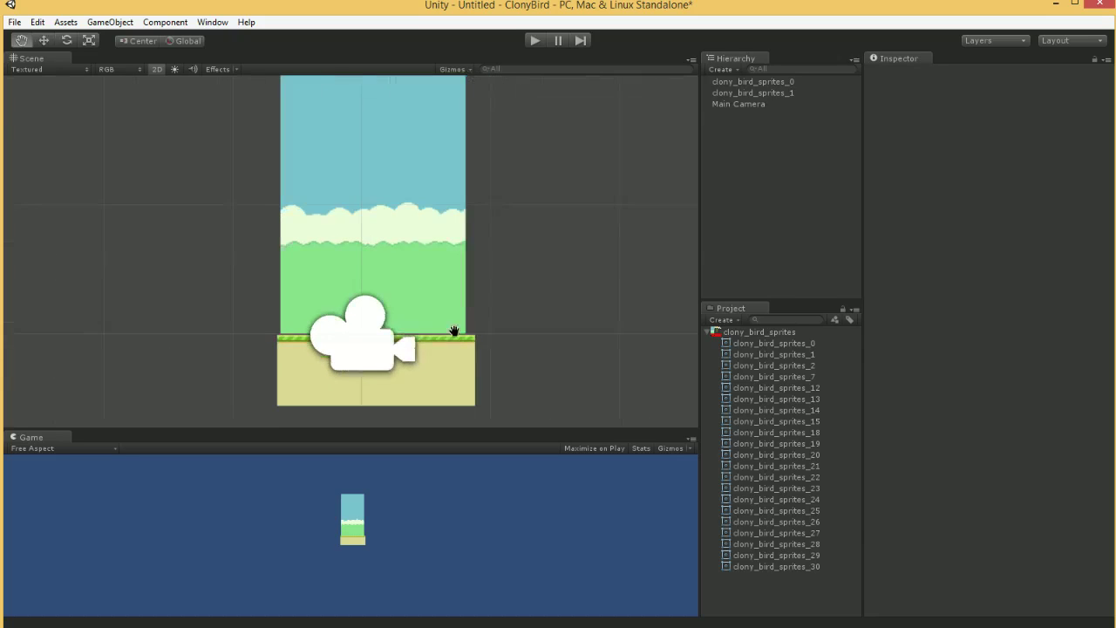
pyautogui.scroll(-3, 451, 297)
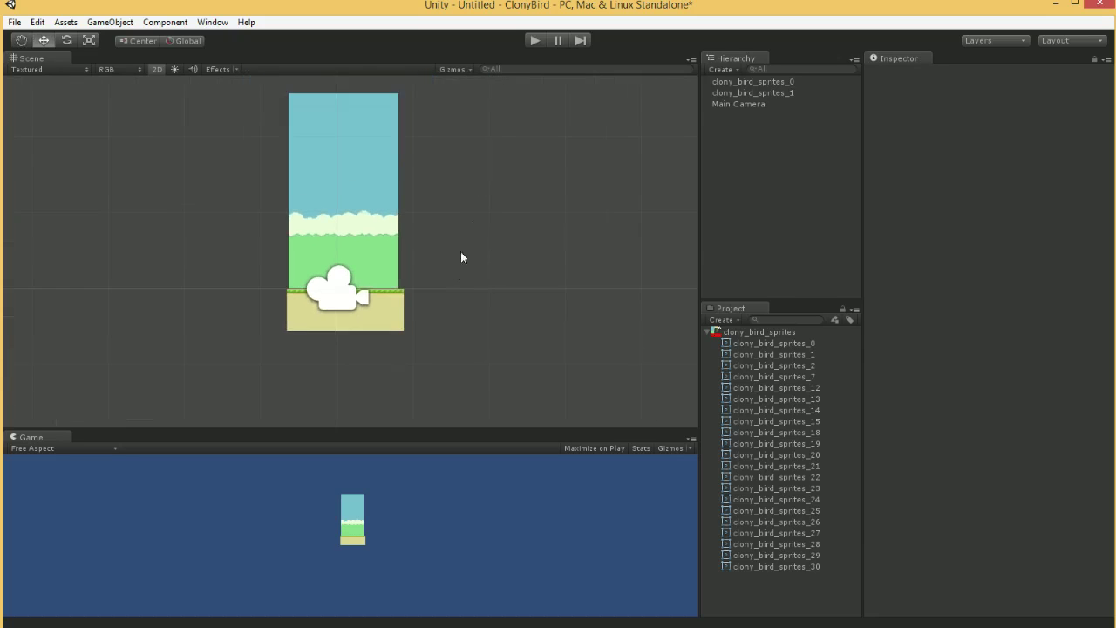
# - Rename the clony_bird_sprites_0 background object as bgSky1
pyautogui.click(355, 174)
pyautogui.click(995, 73)
pyautogui.click(993, 73)
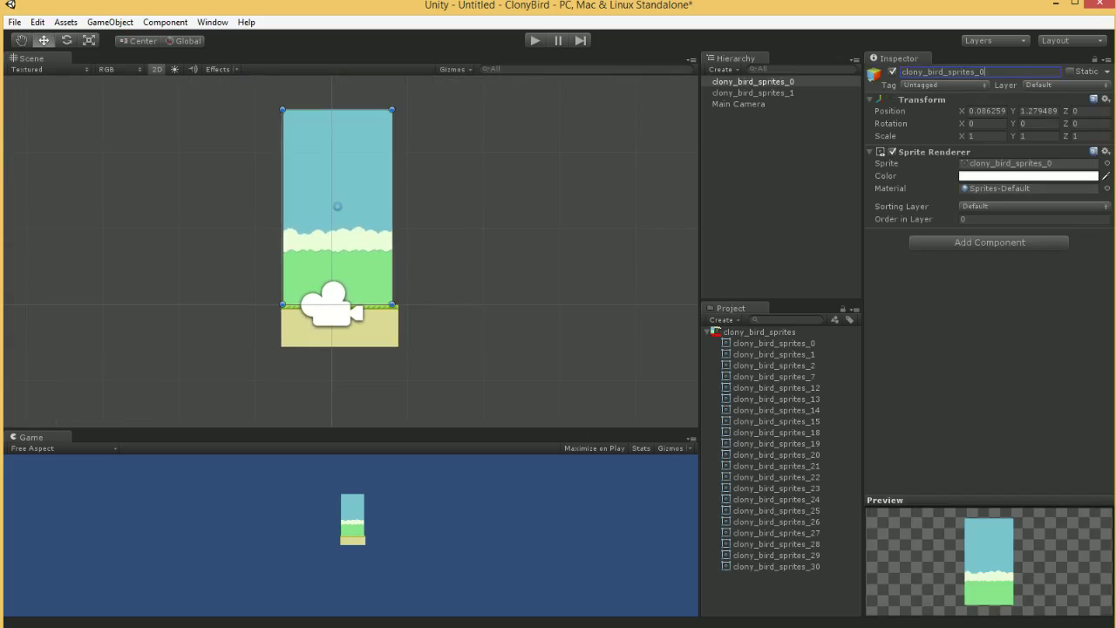
pyautogui.doubleClick(969, 74)
pyautogui.hotkey('ctrl', 'a')
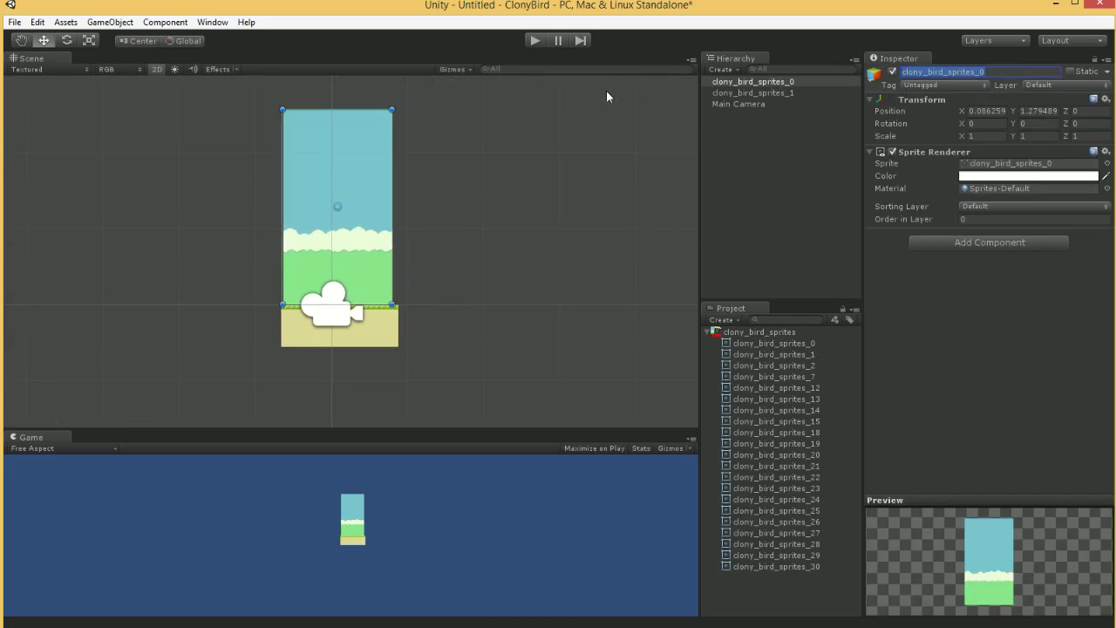
pyautogui.write('bgSky1')
pyautogui.press('Return')
# - Rename the clony_bird_sprites_1 ground object as bgGround1 and select the bgSky1 background in the scene
pyautogui.click(772, 95)
pyautogui.click(972, 83)
pyautogui.click(968, 72)
pyautogui.hotkey('ctrl', 'a')
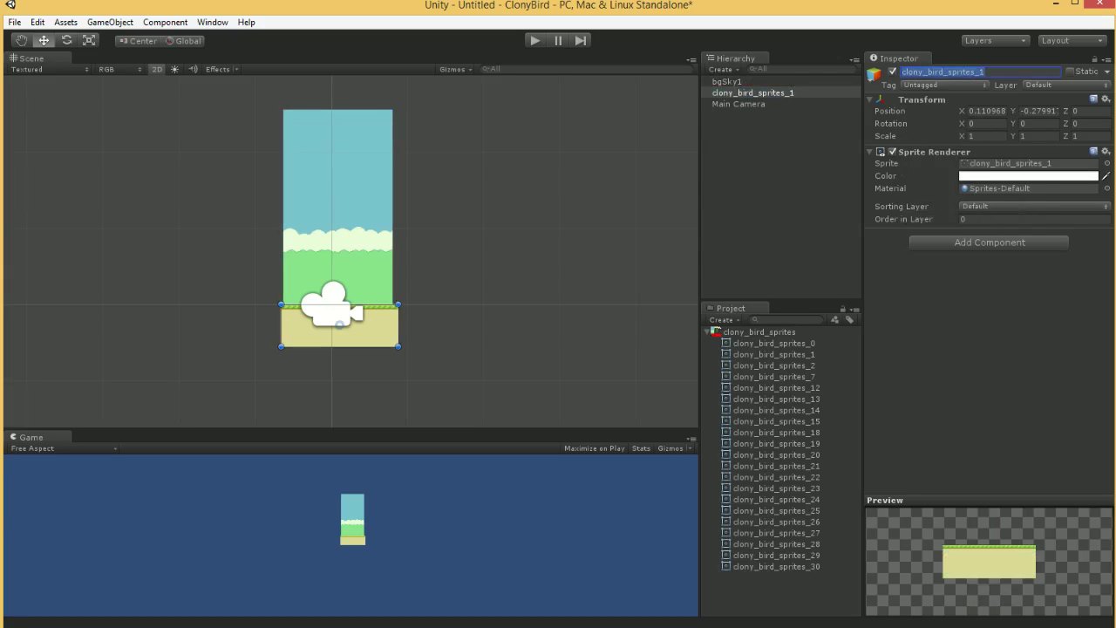
pyautogui.write('bgGround')
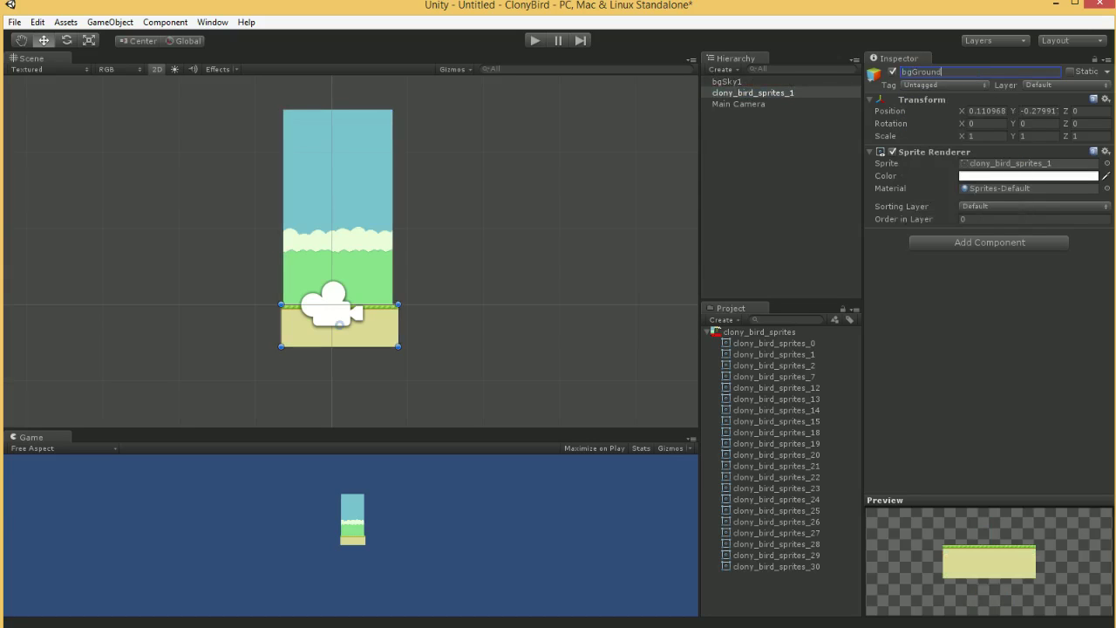
pyautogui.write('1')
pyautogui.press('Return')
pyautogui.click(371, 193)
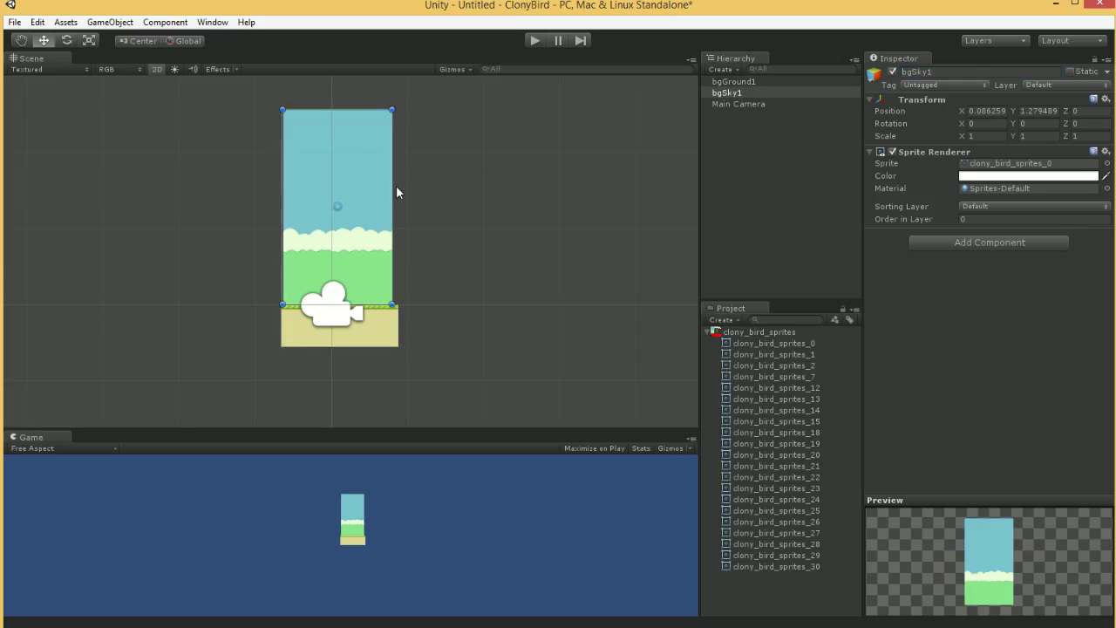